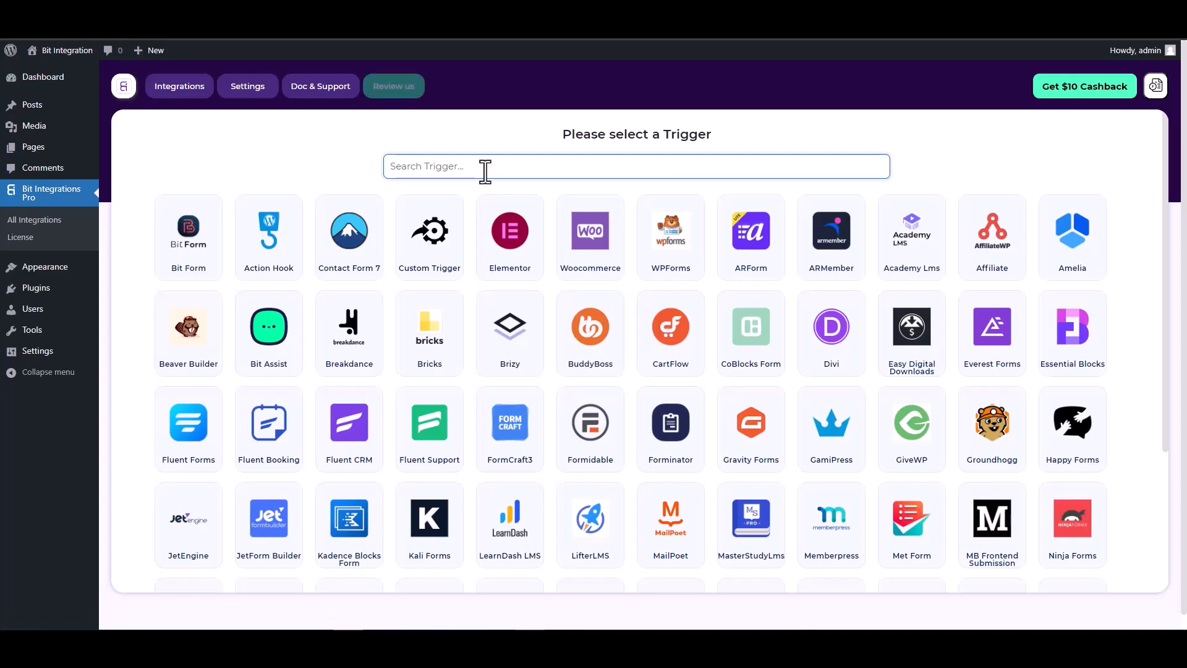
Pick CoBlocks Form as the trigger and start fetching a form submission.
{"action": "type", "text": "co"}
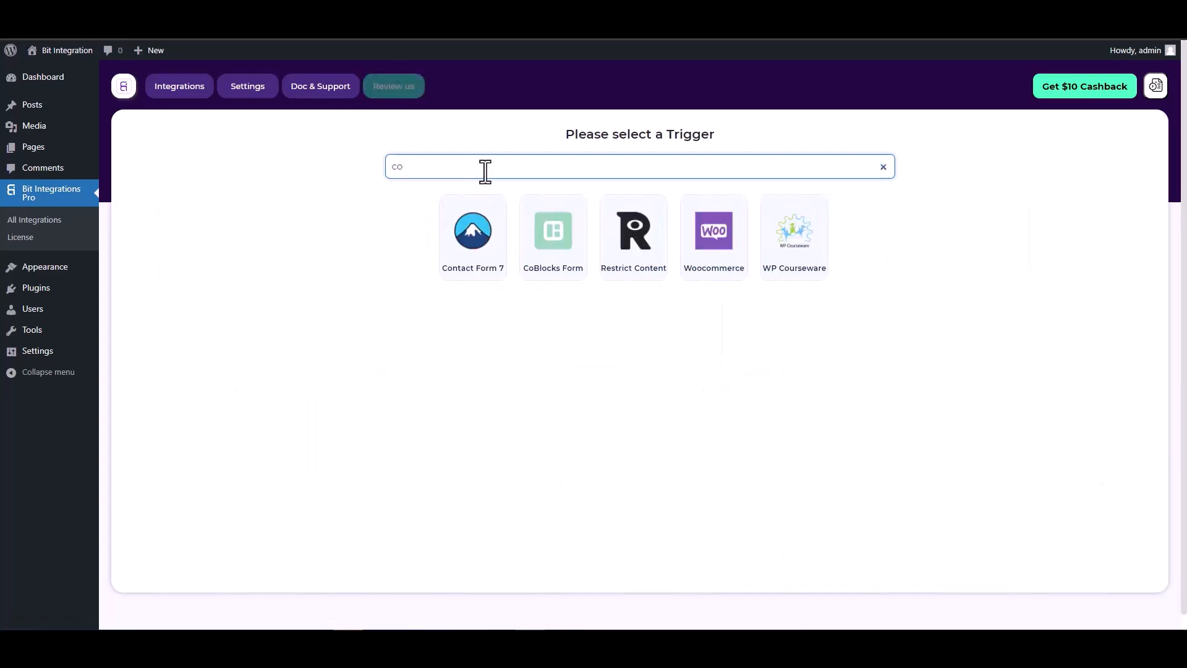
{"action": "left_click", "coordinate": [551, 233]}
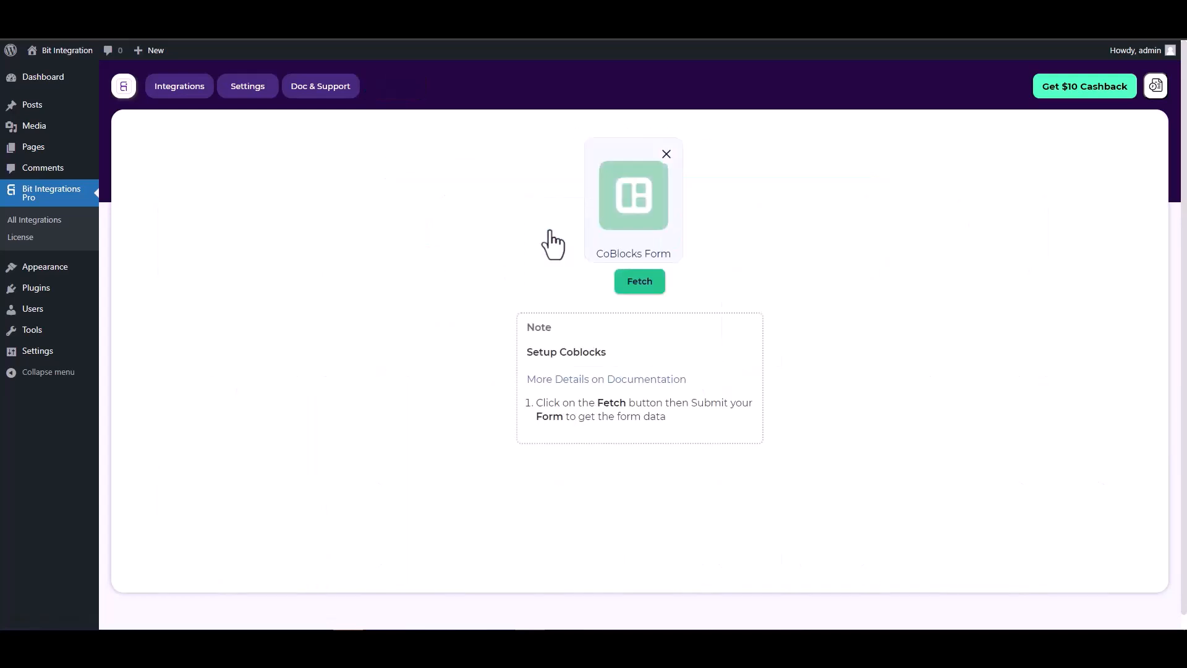
{"action": "left_click", "coordinate": [629, 284]}
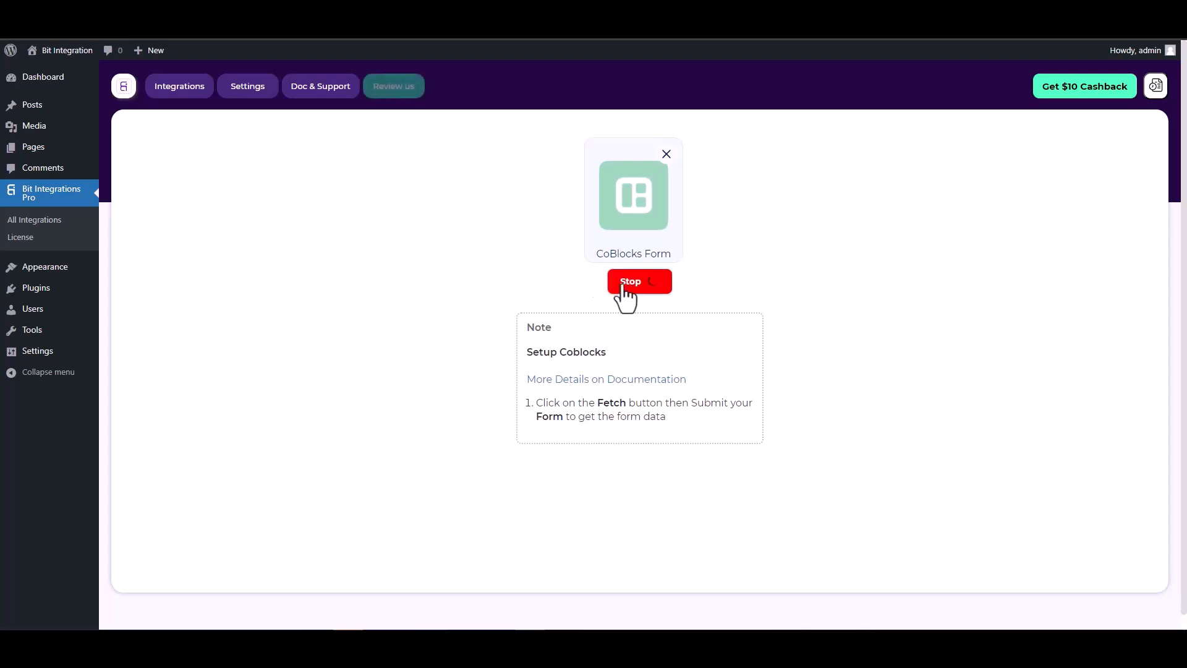
In the Coblock page editor, check the hidden field's settings, then open the live page.
{"action": "key", "text": "ctrl+Tab"}
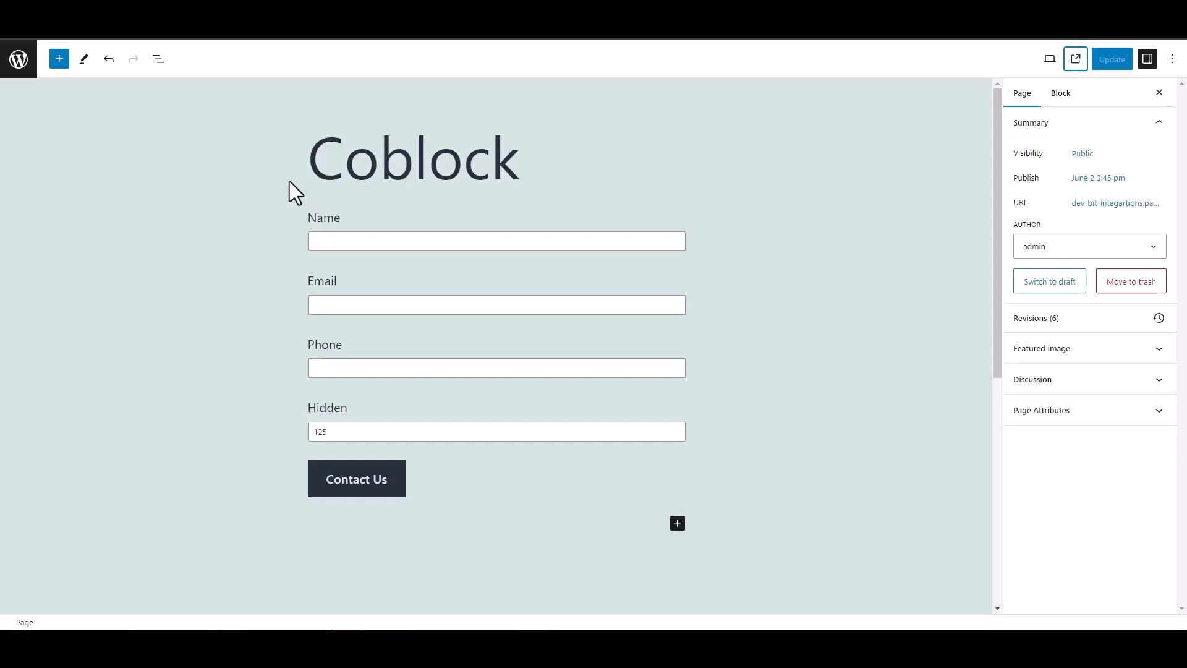
{"action": "double_click", "coordinate": [296, 409]}
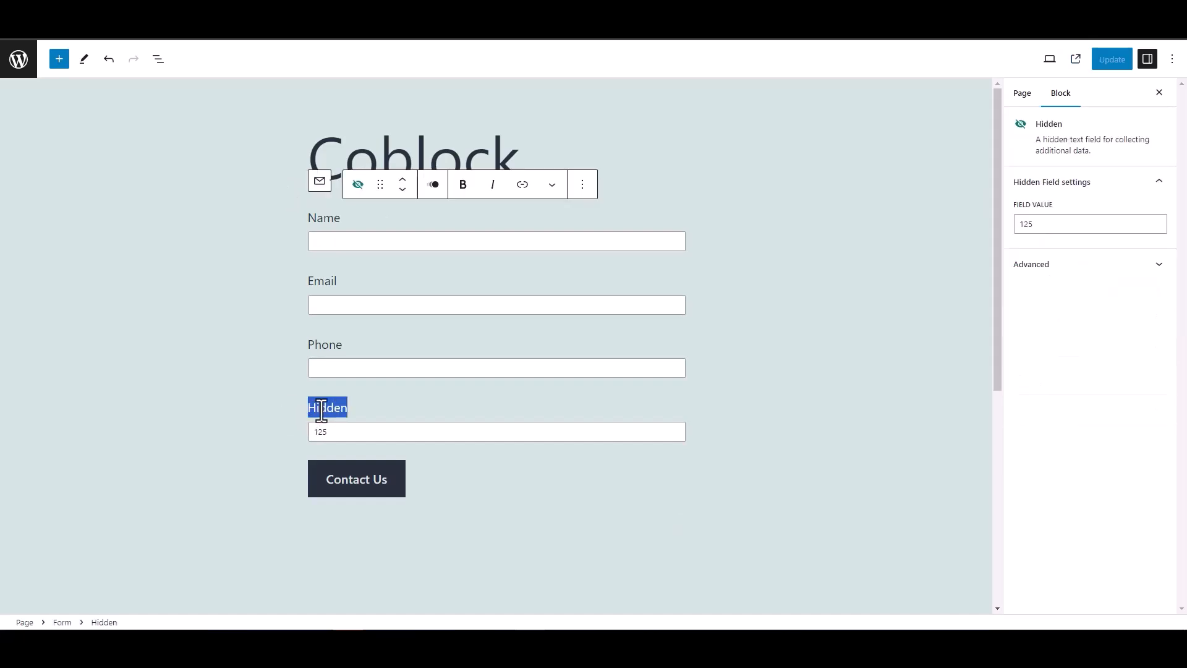
{"action": "left_click", "coordinate": [257, 391]}
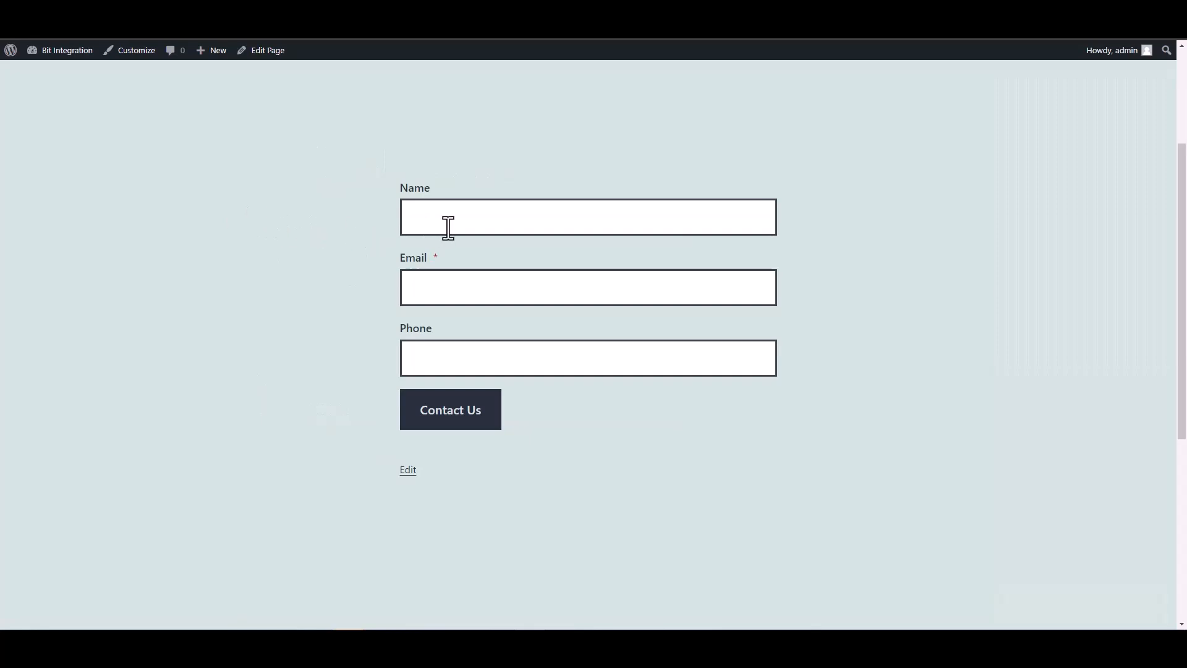
Enter 'test' as Name plus a test email and phone, then submit via Contact Us.
{"action": "left_click", "coordinate": [448, 228]}
{"action": "type", "text": "test"}
{"action": "key", "text": "Tab"}
{"action": "type", "text": "test@"}
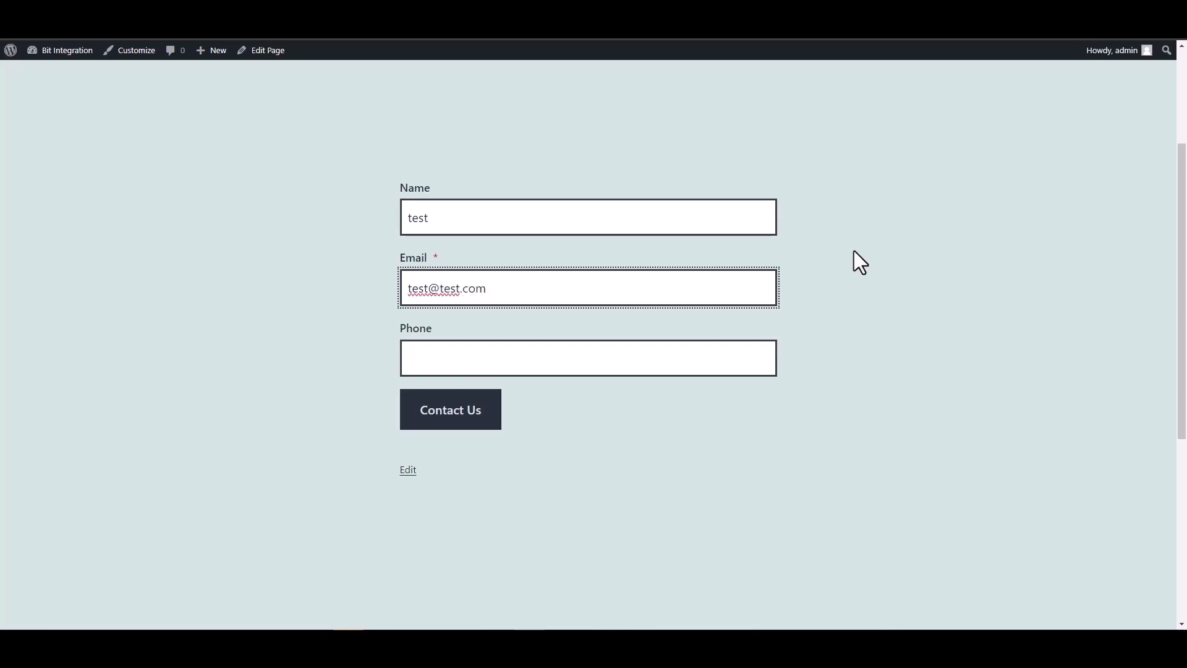
{"action": "left_click", "coordinate": [710, 360]}
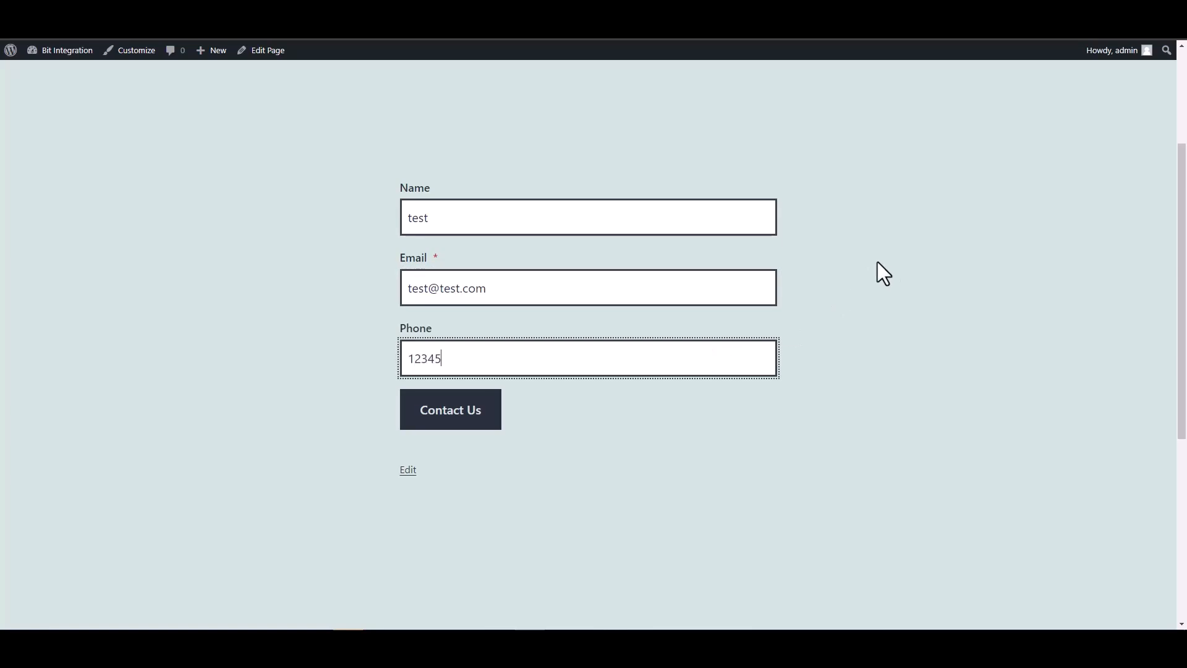
{"action": "left_click", "coordinate": [492, 422]}
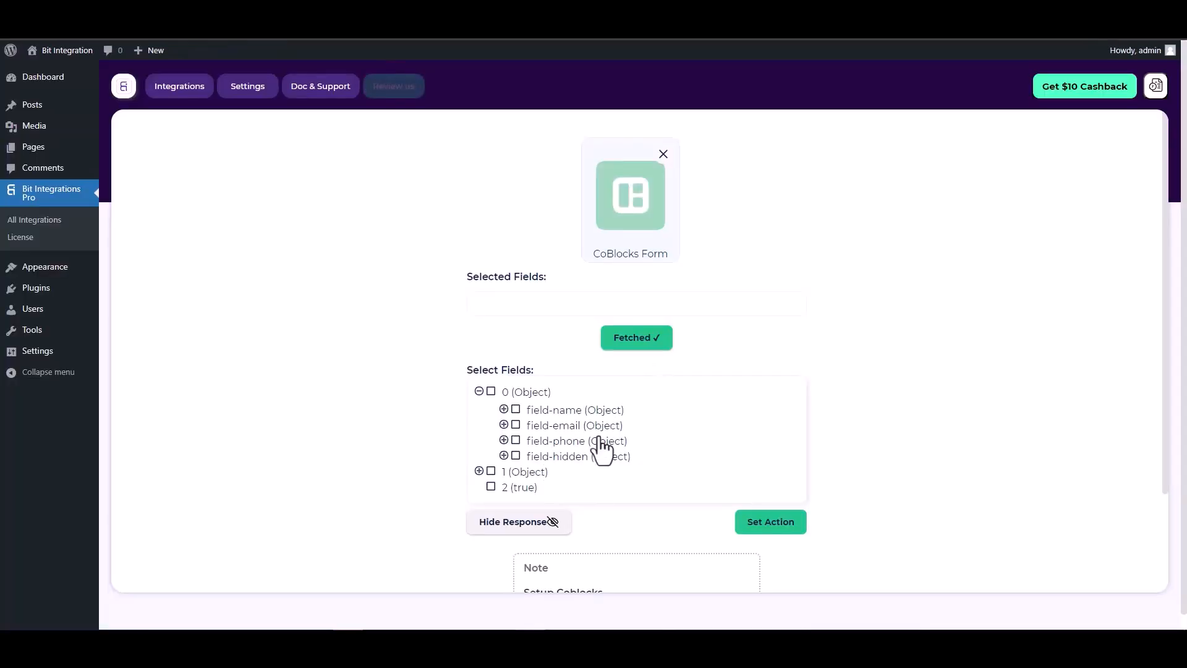
Tick field-name, field-email, field-phone and field-hidden under 0 (Object) in the fields tree.
{"action": "left_click", "coordinate": [516, 410]}
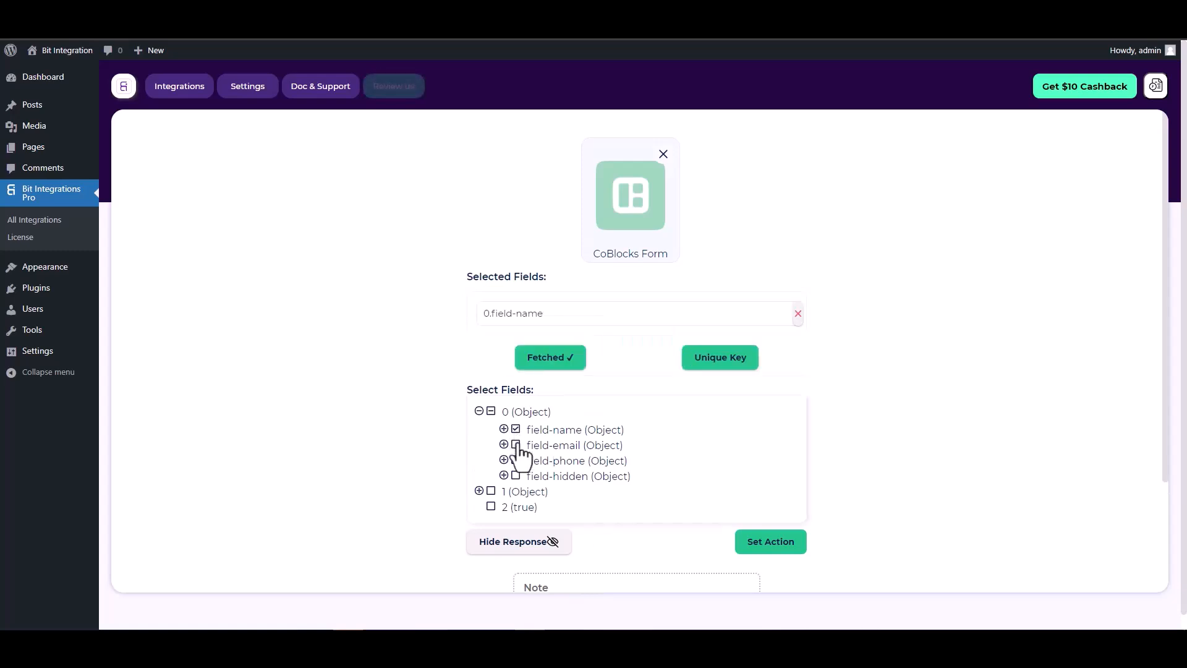
{"action": "left_click", "coordinate": [517, 457]}
{"action": "left_click", "coordinate": [516, 493]}
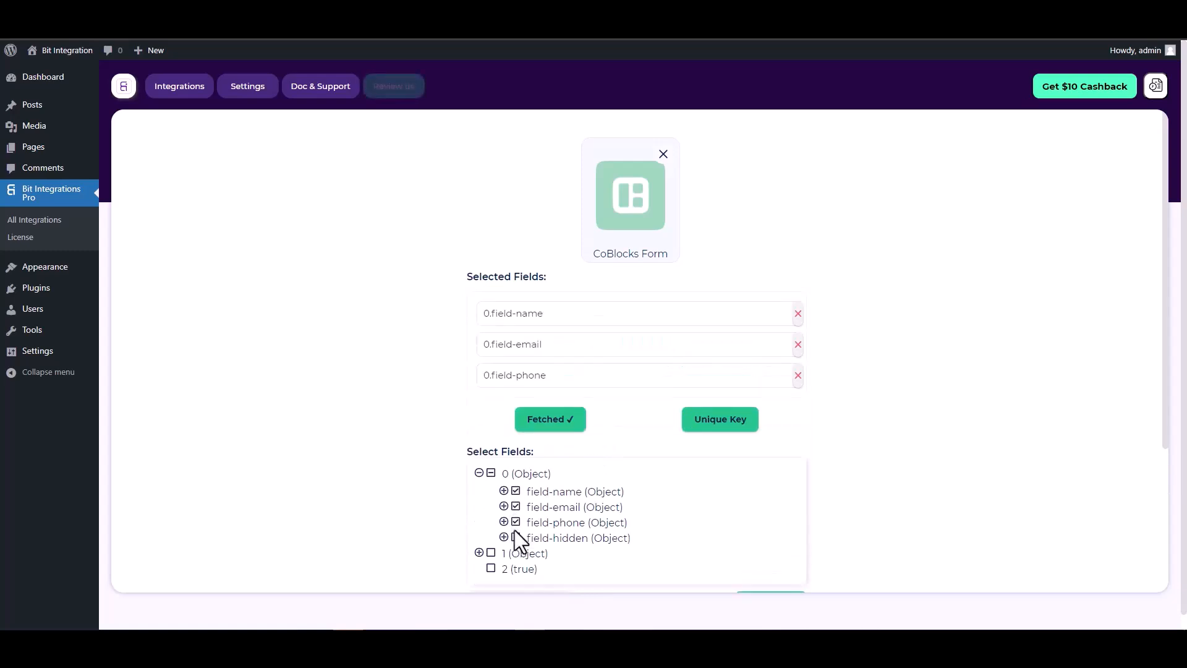
{"action": "left_click", "coordinate": [516, 538]}
{"action": "scroll", "coordinate": [633, 379], "scroll_direction": "down", "scroll_amount": 1}
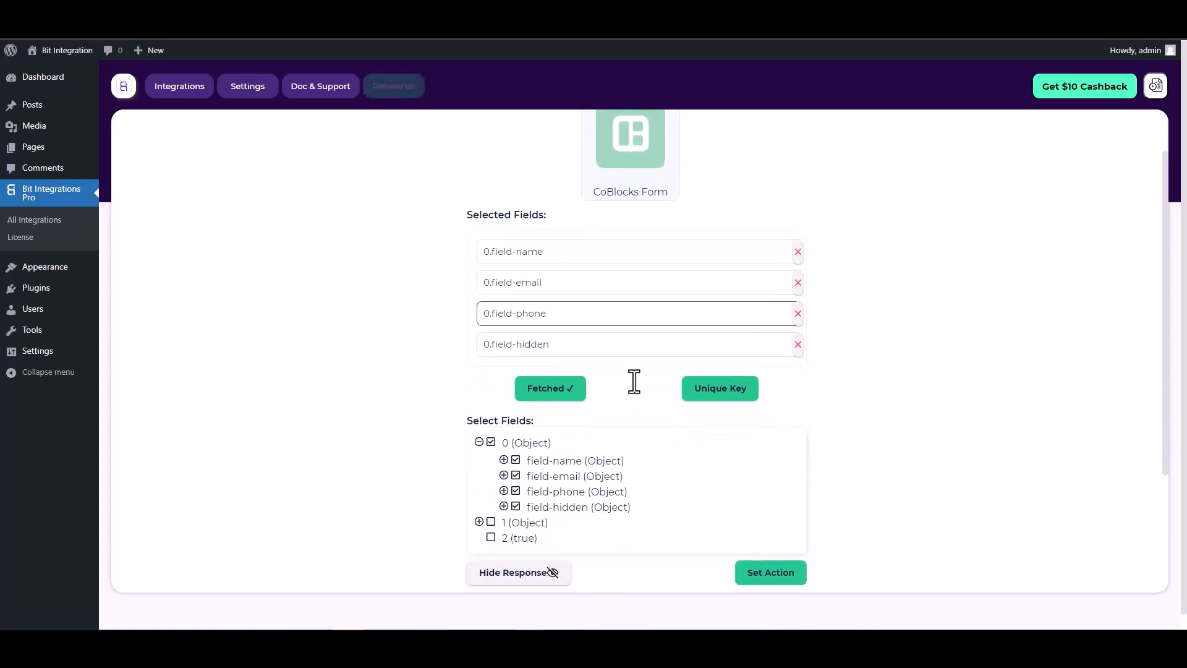
Under Unique Key, choose 0.field-hidden as the Primary Key and confirm with Ok.
{"action": "left_click", "coordinate": [716, 396]}
{"action": "left_click", "coordinate": [647, 341]}
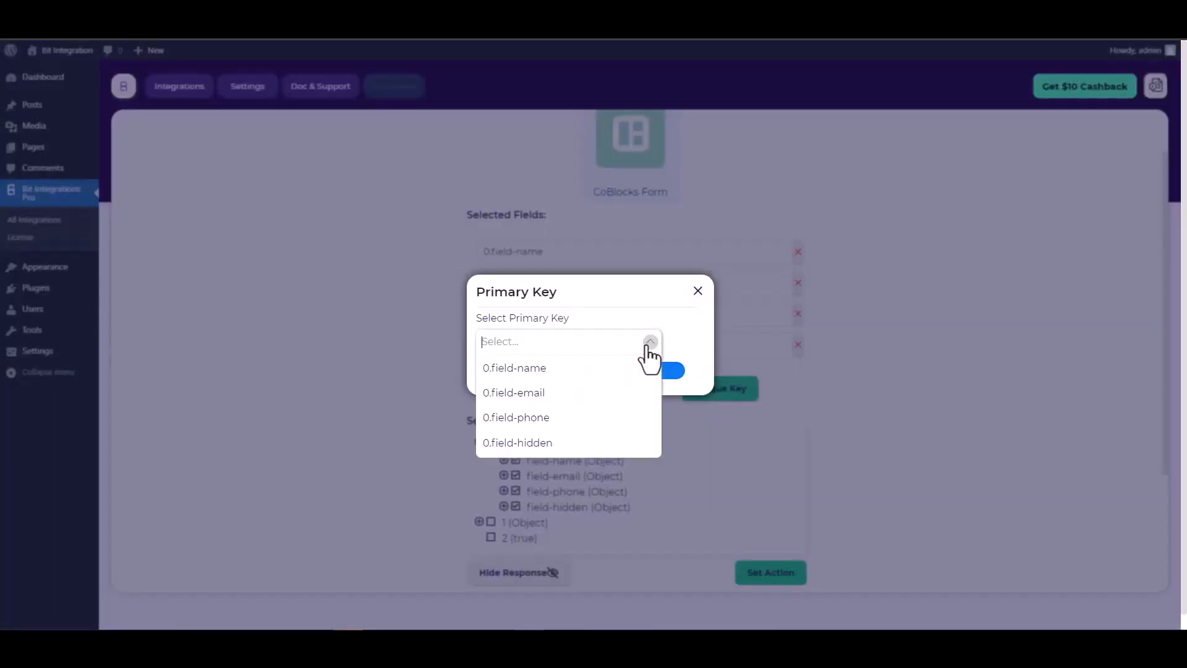
{"action": "left_click", "coordinate": [527, 443]}
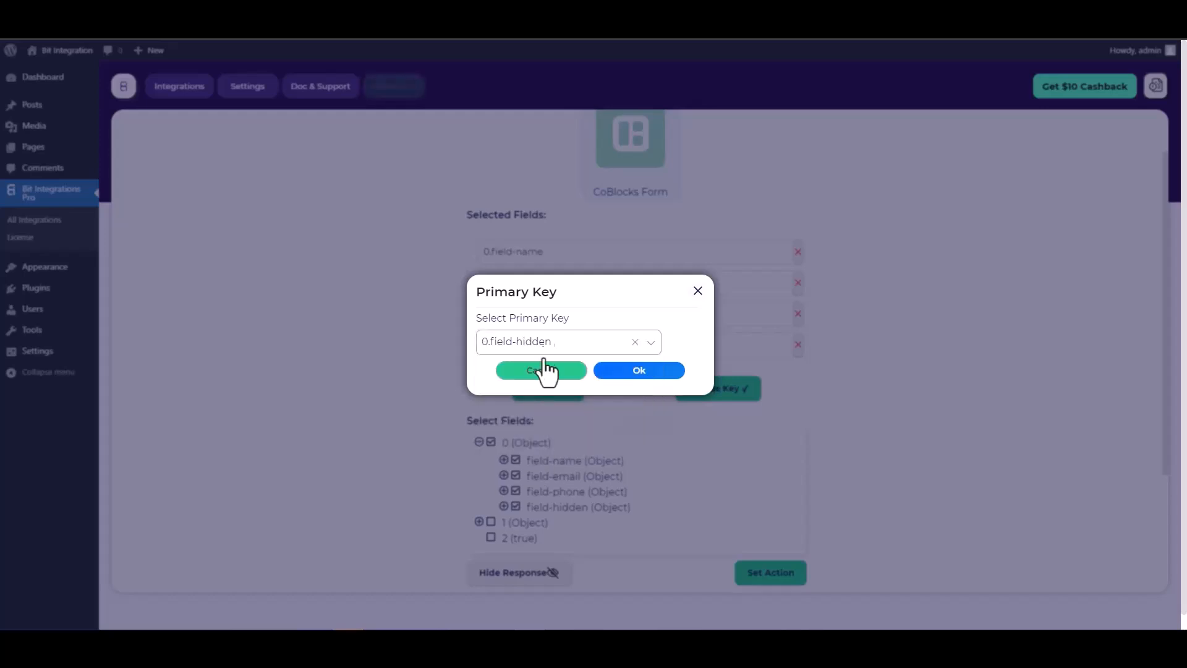
{"action": "left_click", "coordinate": [643, 374]}
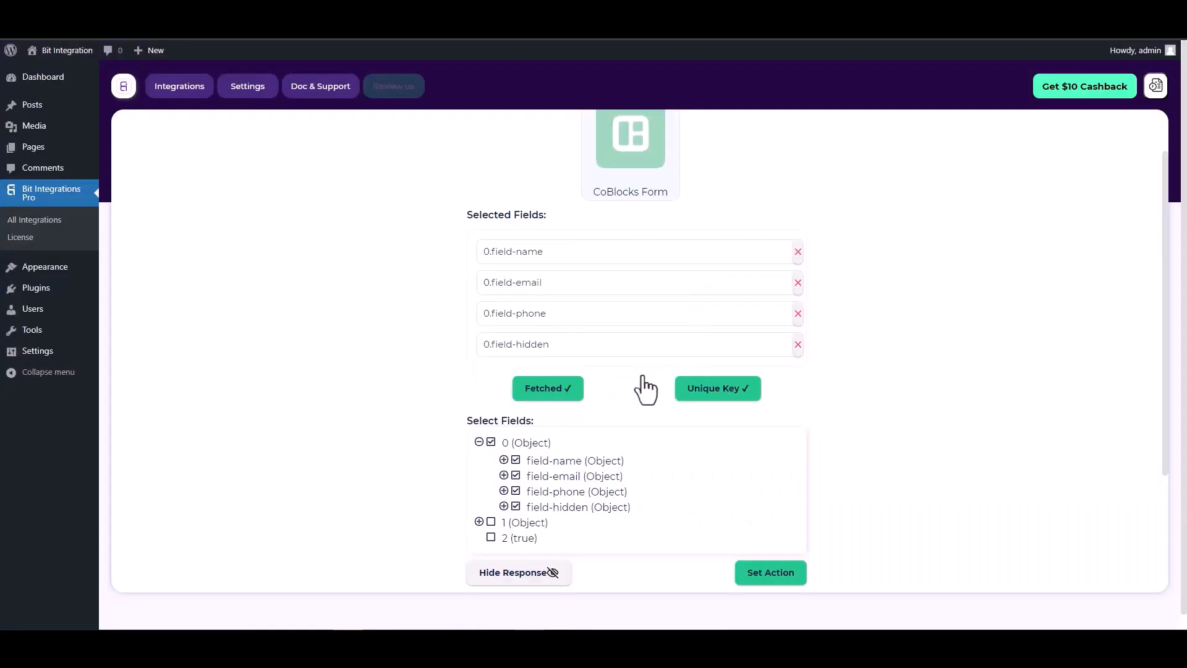
{"action": "scroll", "coordinate": [630, 371], "scroll_direction": "down", "scroll_amount": 1}
{"action": "scroll", "coordinate": [625, 363], "scroll_direction": "down", "scroll_amount": 2}
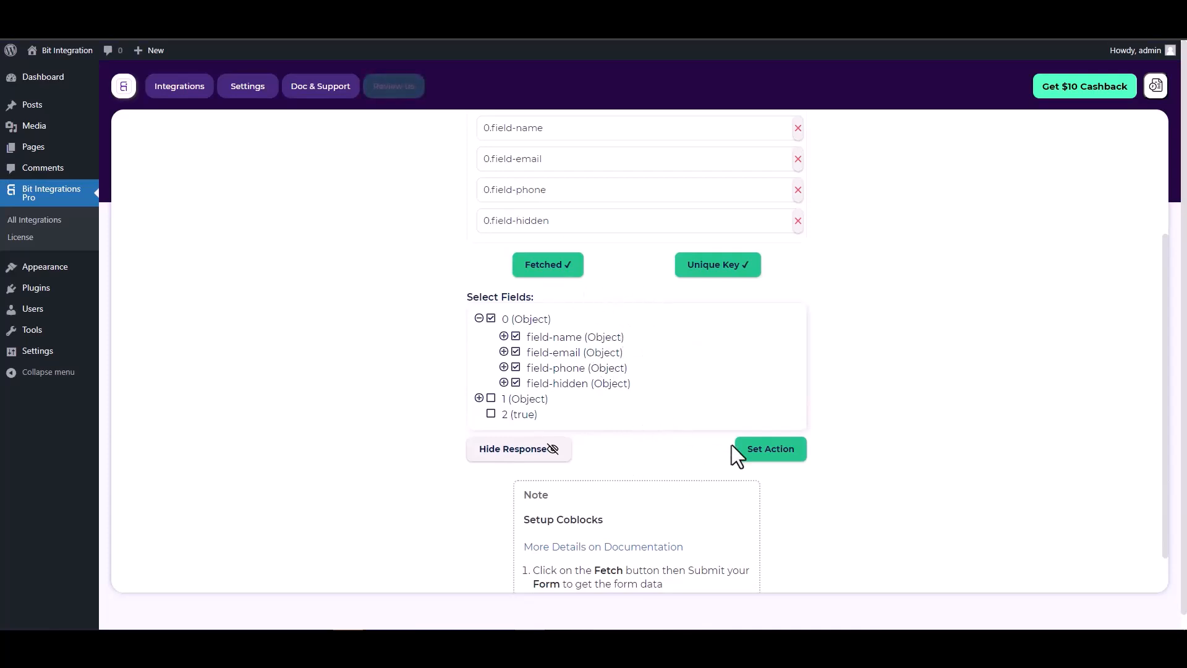
Search 'pab' in the actions and choose Pabbly, opening the Pabbly Web Hooks settings.
{"action": "left_click", "coordinate": [771, 449]}
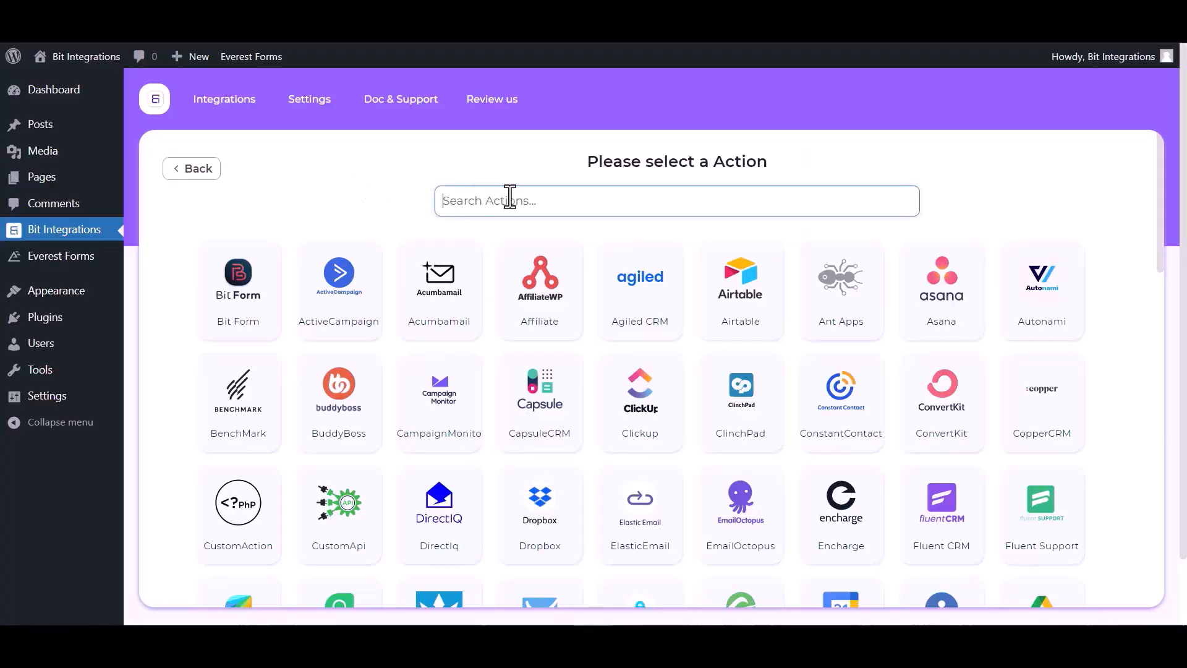
{"action": "type", "text": "p"}
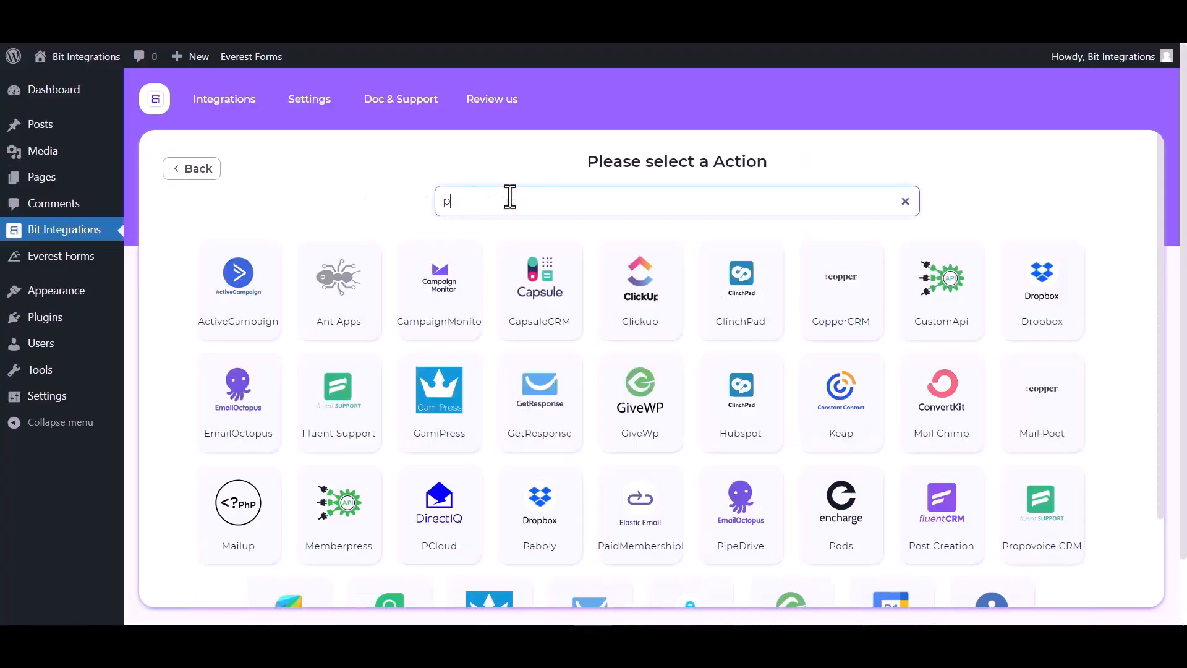
{"action": "type", "text": "aba"}
{"action": "key", "text": "BackSpace"}
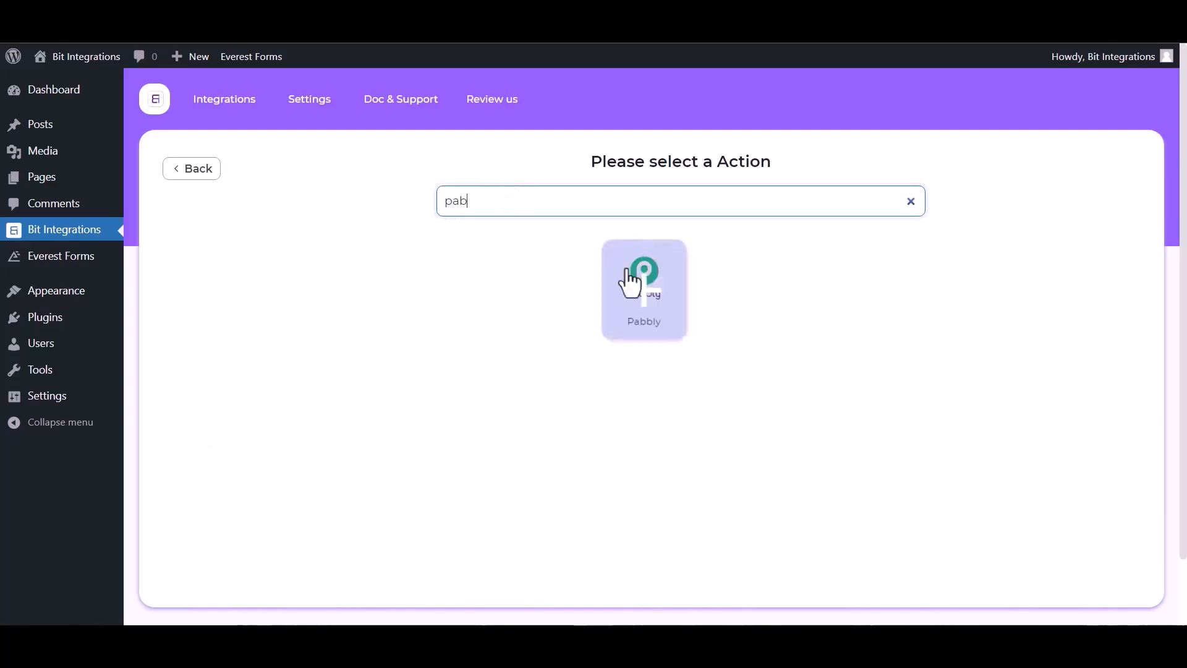
{"action": "left_click", "coordinate": [644, 285]}
{"action": "left_click", "coordinate": [203, 325]}
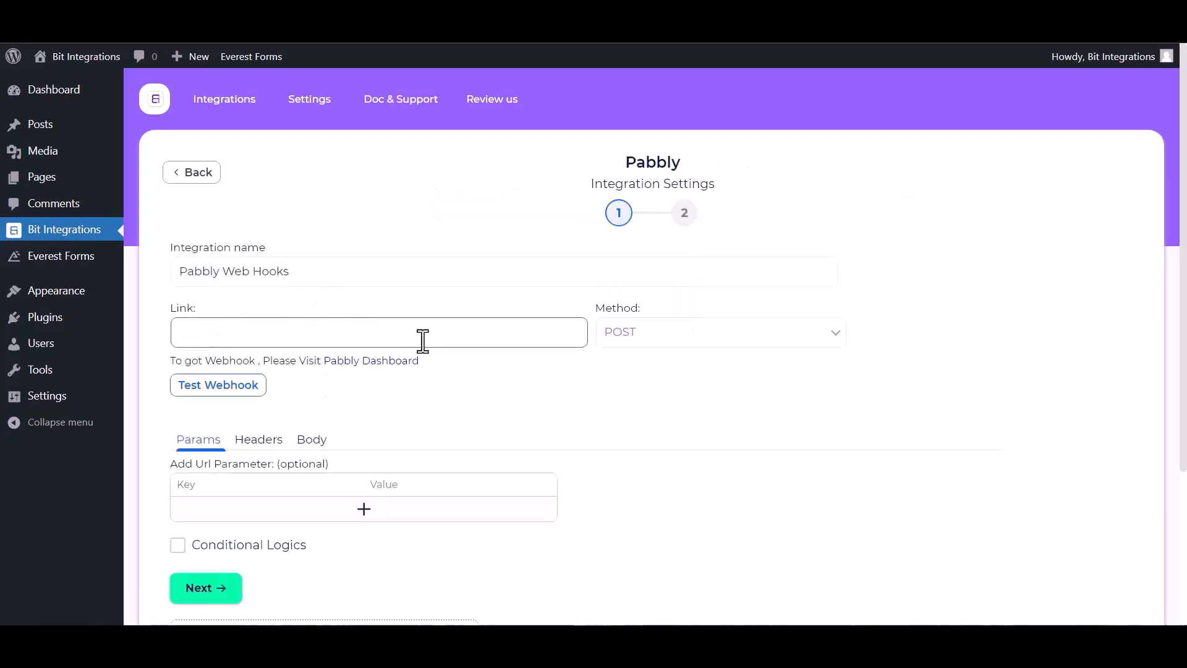
From the Pabbly Connect dashboard, create a new workflow named 'Bit Integrations'.
{"action": "left_click", "coordinate": [388, 364]}
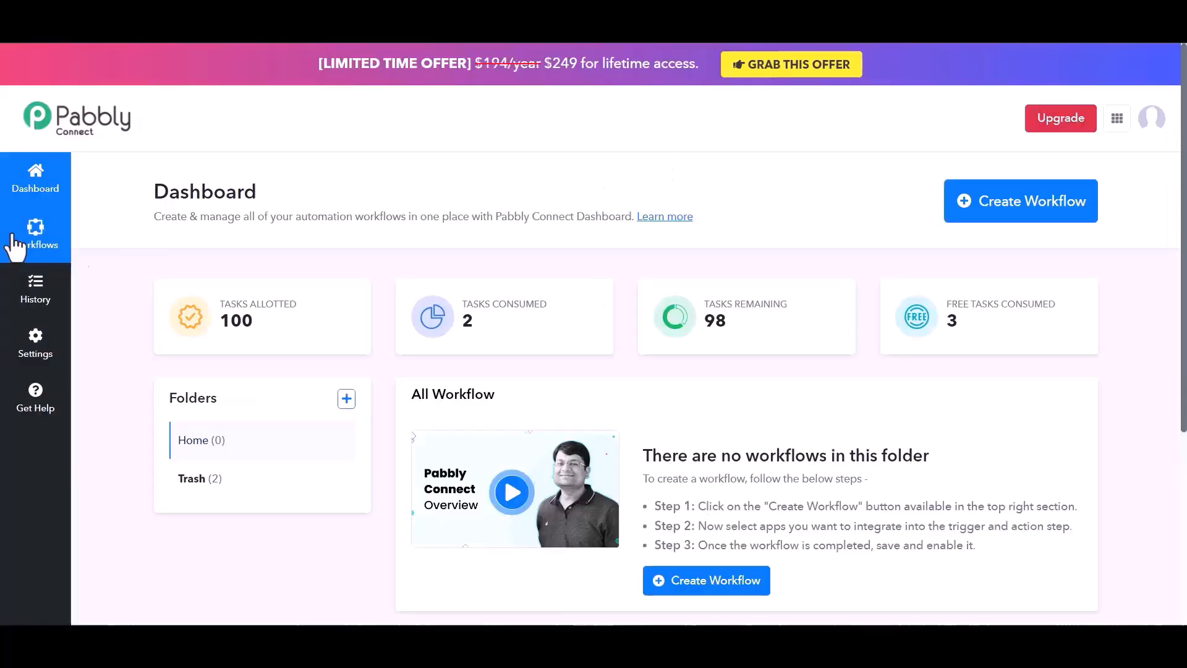
{"action": "left_click", "coordinate": [702, 584]}
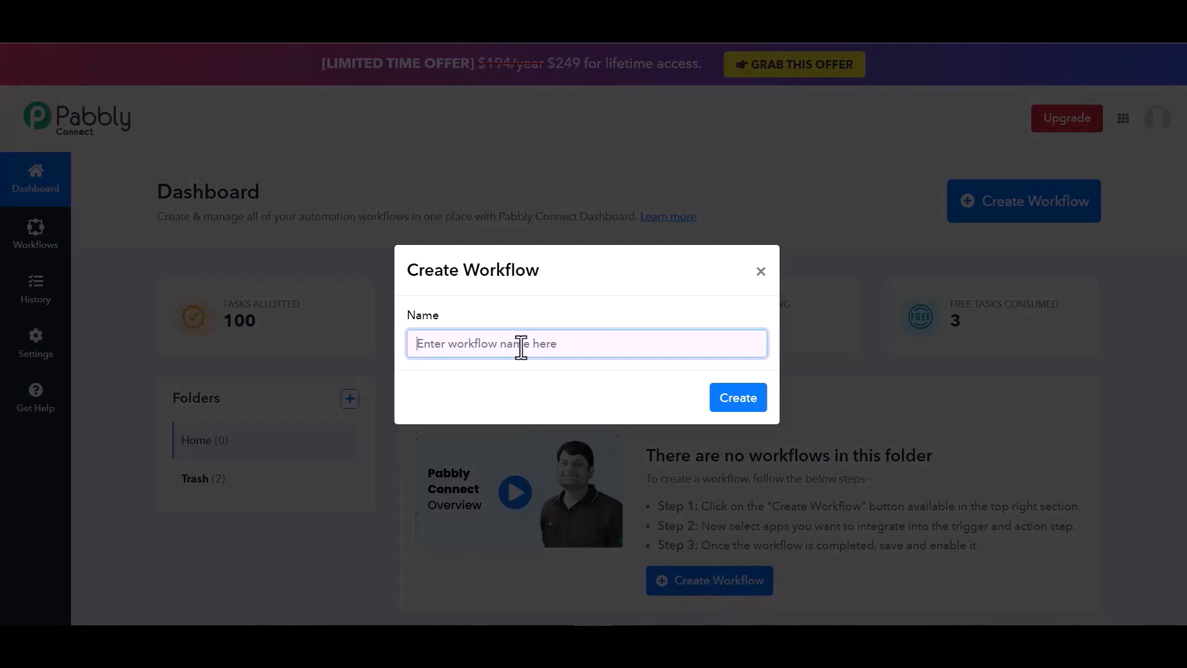
{"action": "type", "text": "Bir"}
{"action": "type", "text": "t Integrations"}
{"action": "left_click", "coordinate": [745, 399]}
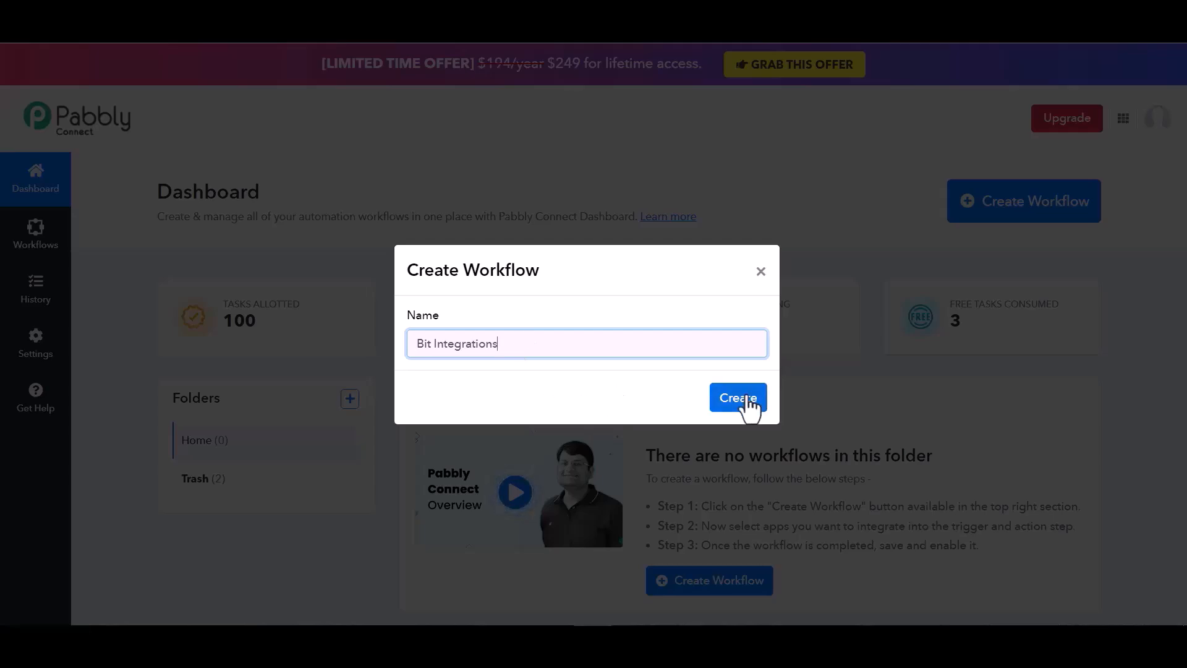
{"action": "left_click", "coordinate": [359, 326]}
Search 'web', choose Webhook as the trigger app, and copy its webhook URL.
{"action": "type", "text": "web"}
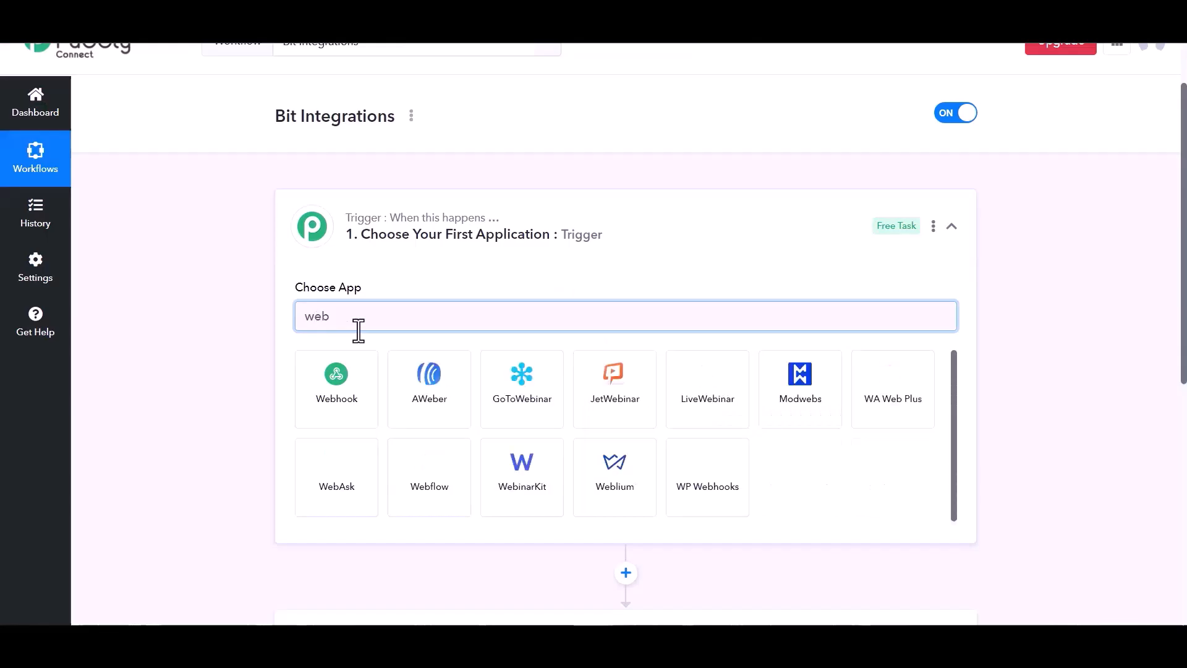
{"action": "left_click", "coordinate": [352, 396]}
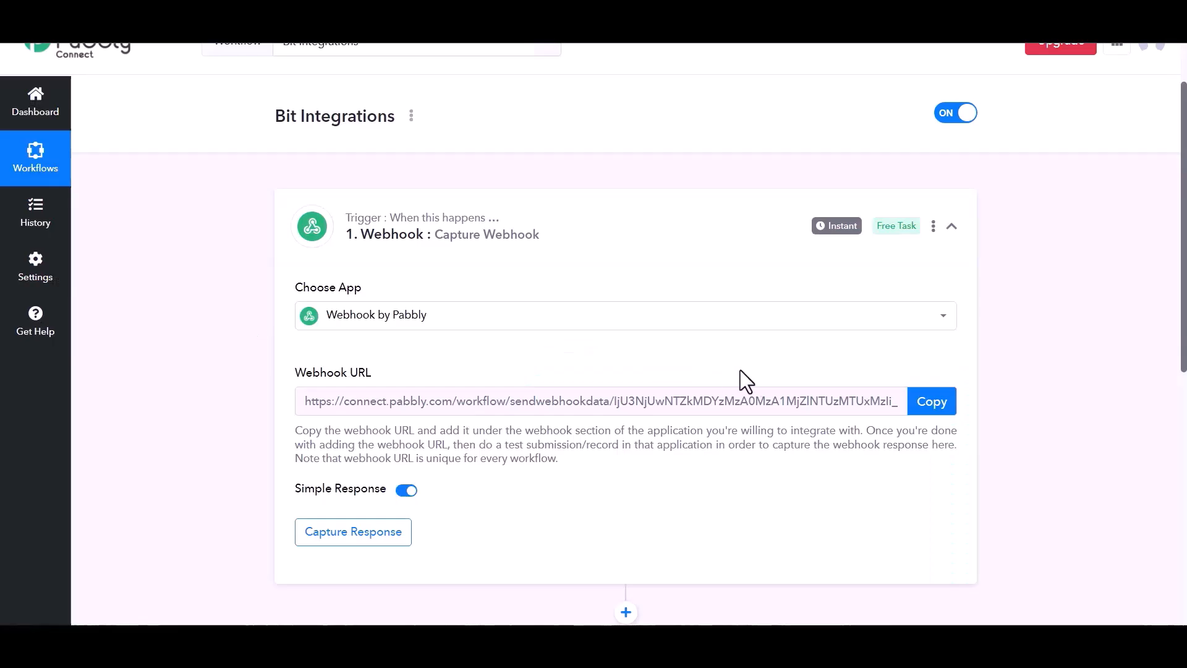
{"action": "left_click", "coordinate": [927, 414]}
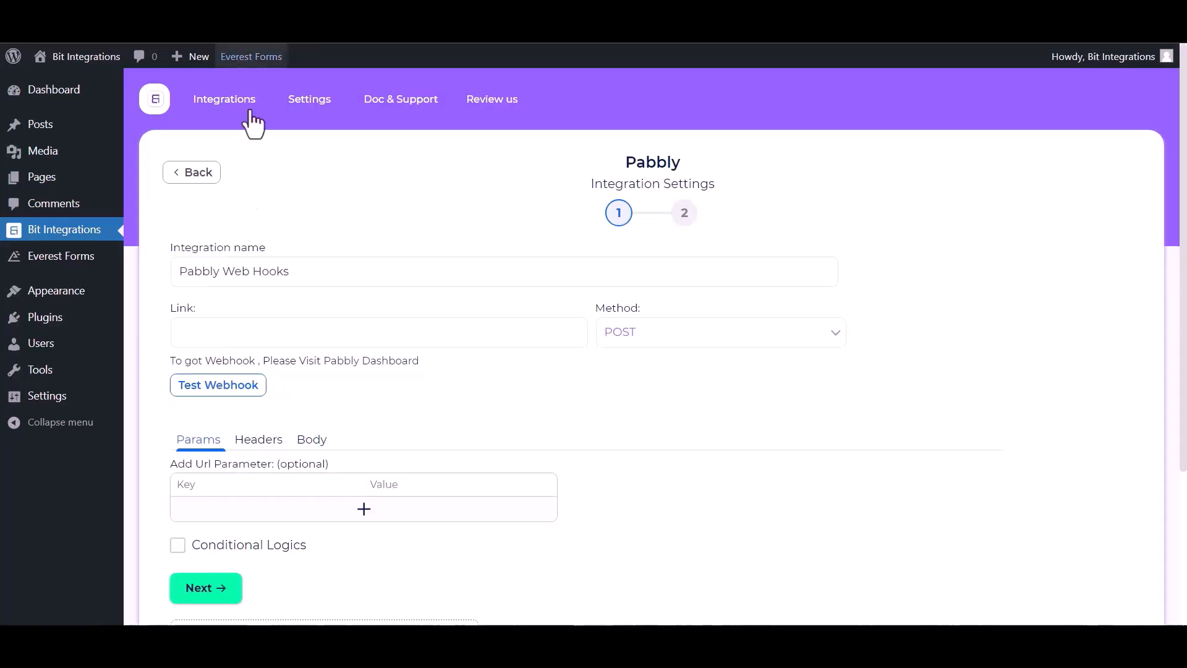
{"action": "left_click", "coordinate": [263, 333]}
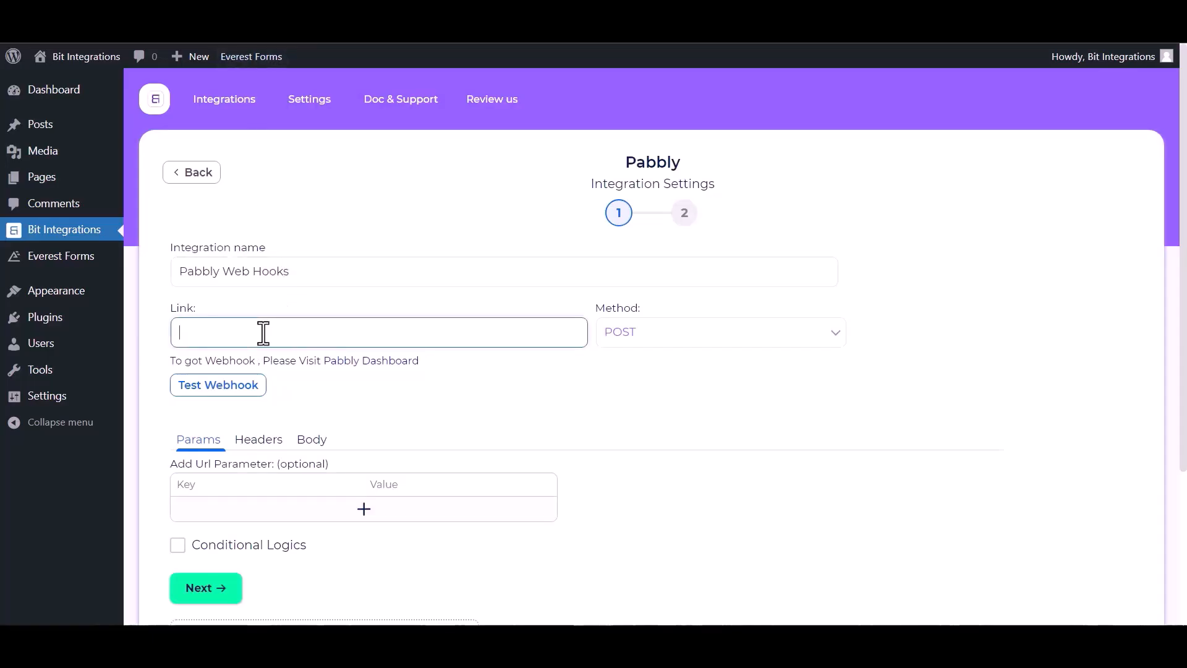
Paste the Pabbly webhook URL into Link and send all data as application/json.
{"action": "key", "text": "ctrl+v"}
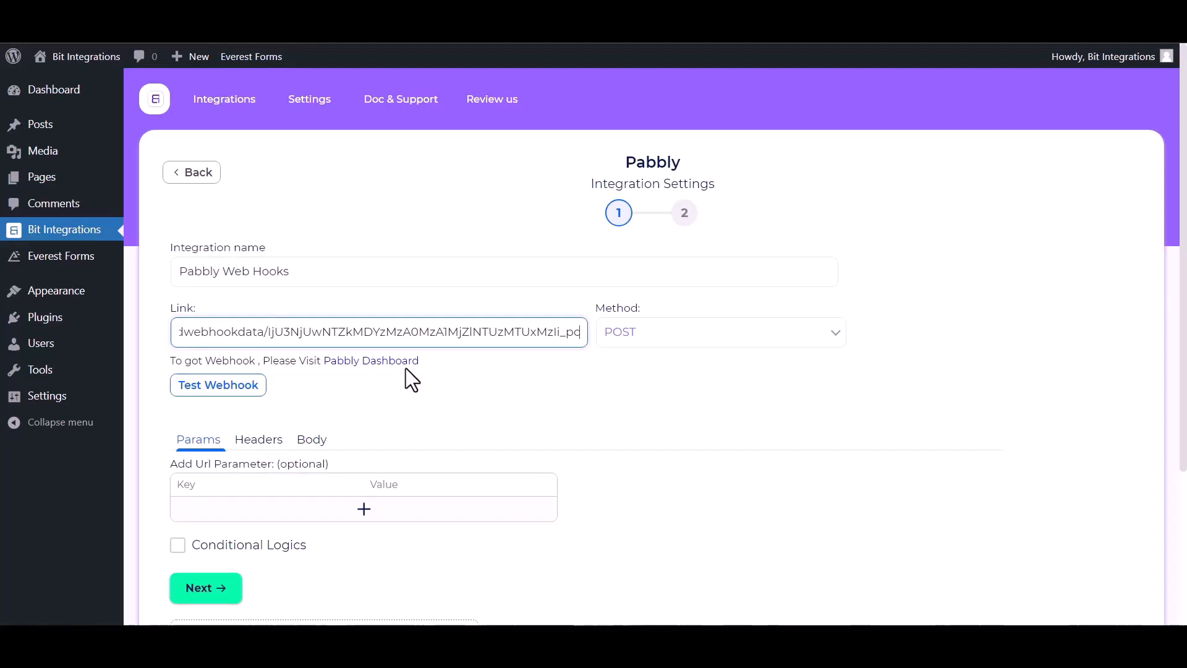
{"action": "left_click", "coordinate": [306, 446]}
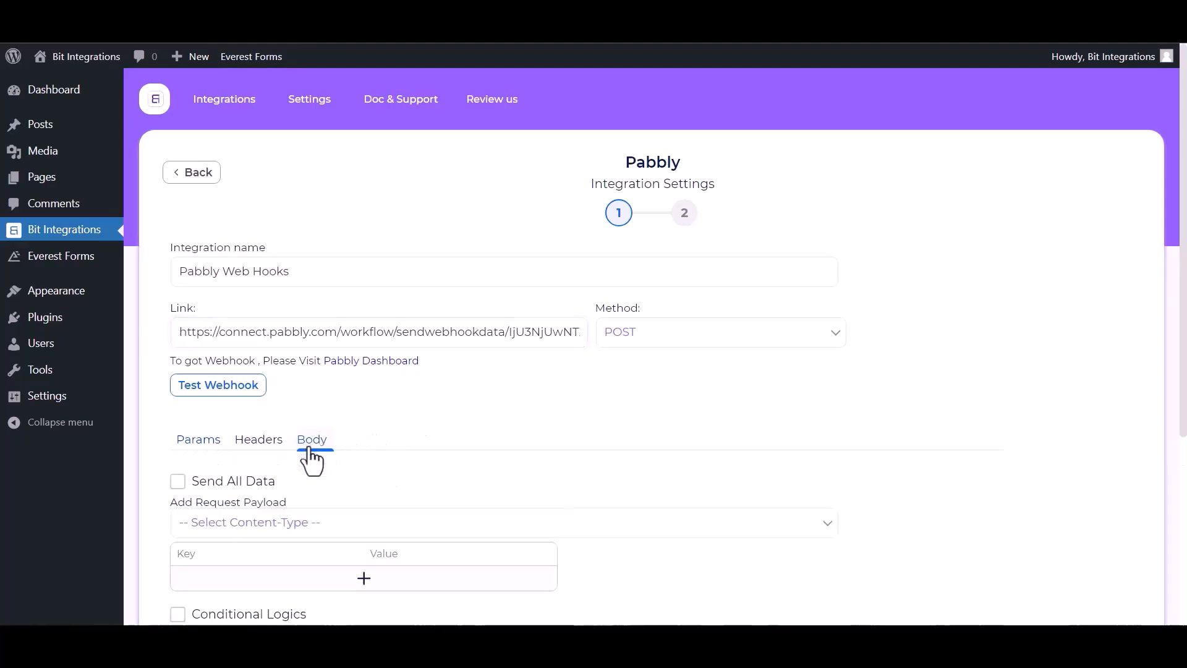
{"action": "left_click", "coordinate": [177, 482]}
{"action": "scroll", "coordinate": [282, 480], "scroll_direction": "down", "scroll_amount": 1}
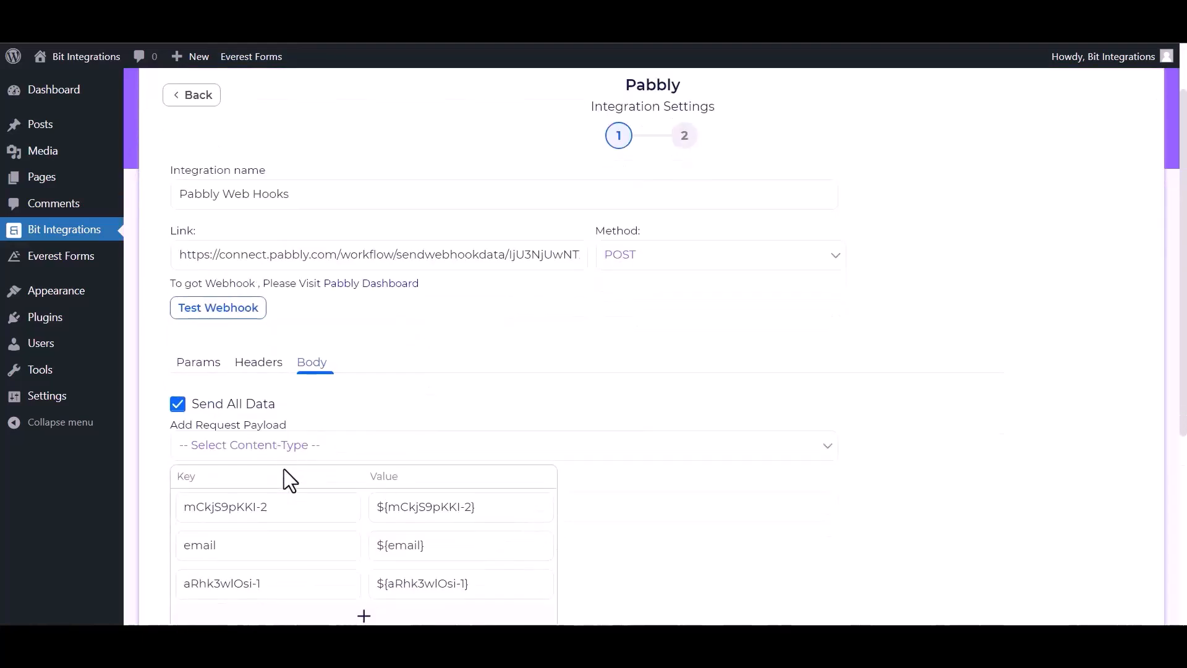
{"action": "left_click", "coordinate": [309, 454]}
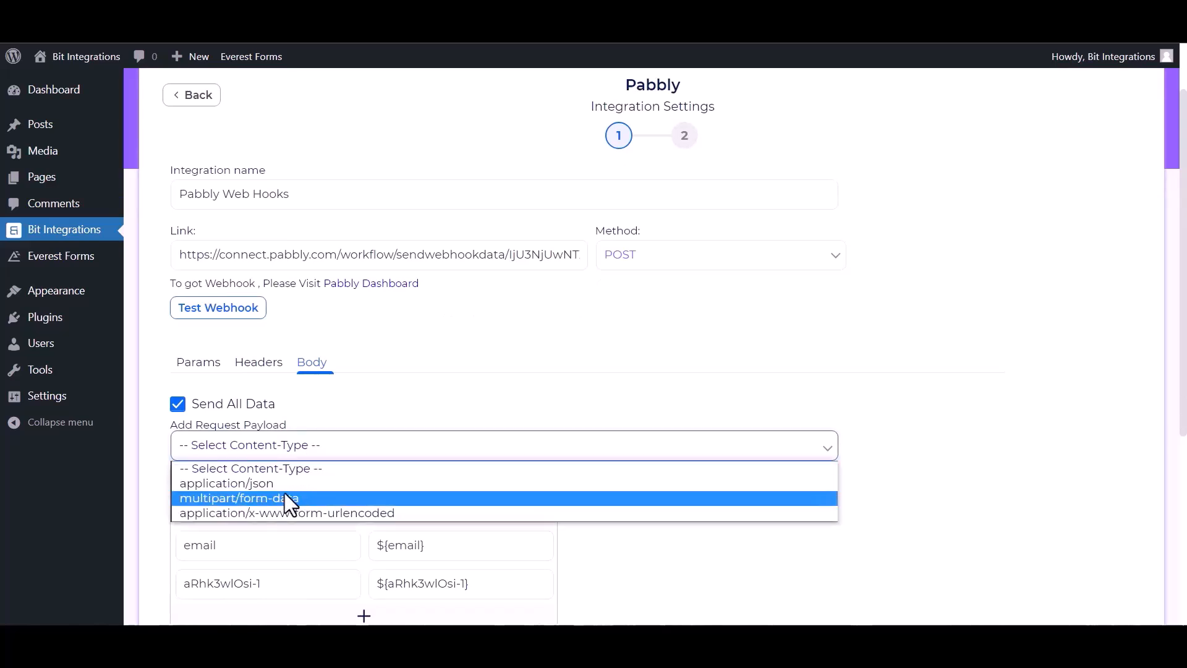
{"action": "left_click", "coordinate": [261, 484]}
Run Test Webhook and advance to the integration's second step.
{"action": "left_click", "coordinate": [228, 313]}
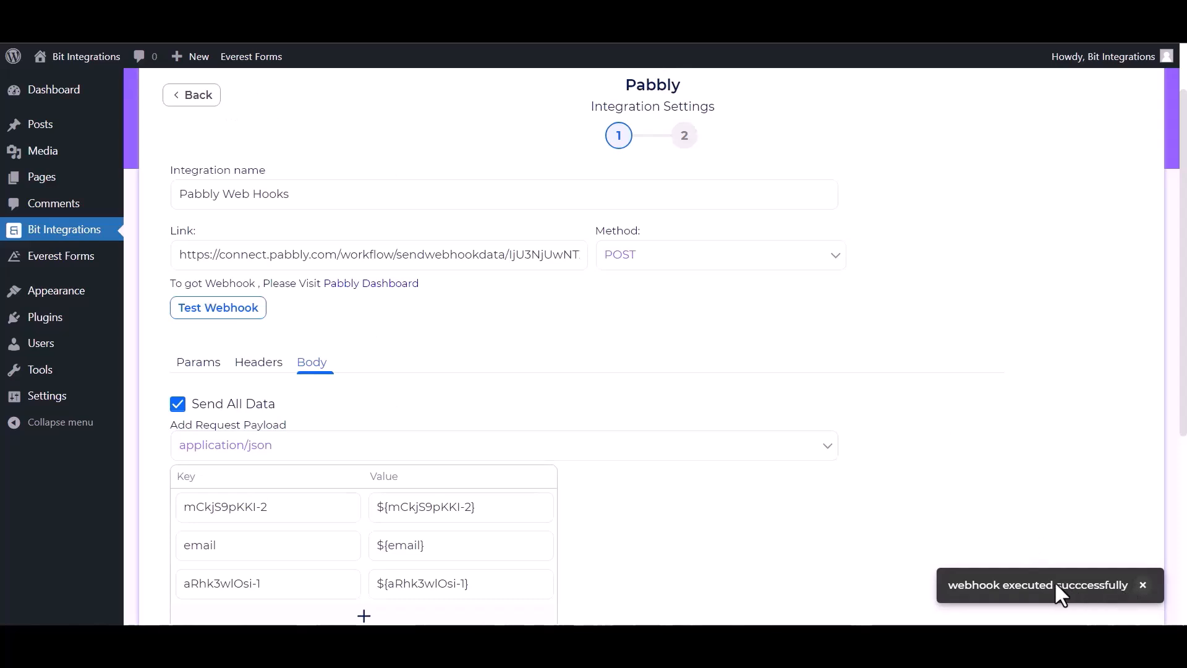
{"action": "scroll", "coordinate": [278, 550], "scroll_direction": "down", "scroll_amount": 3}
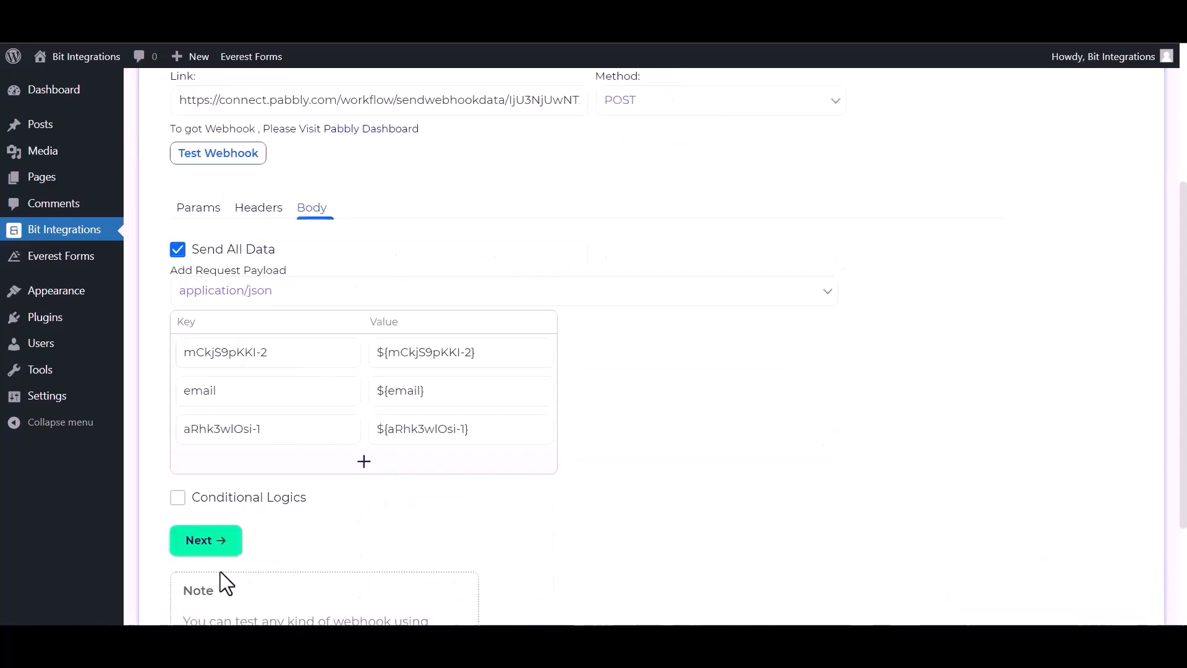
{"action": "left_click", "coordinate": [204, 544]}
Finish and save the integration, then pick Airtable as the workflow's next action app.
{"action": "left_click", "coordinate": [657, 257]}
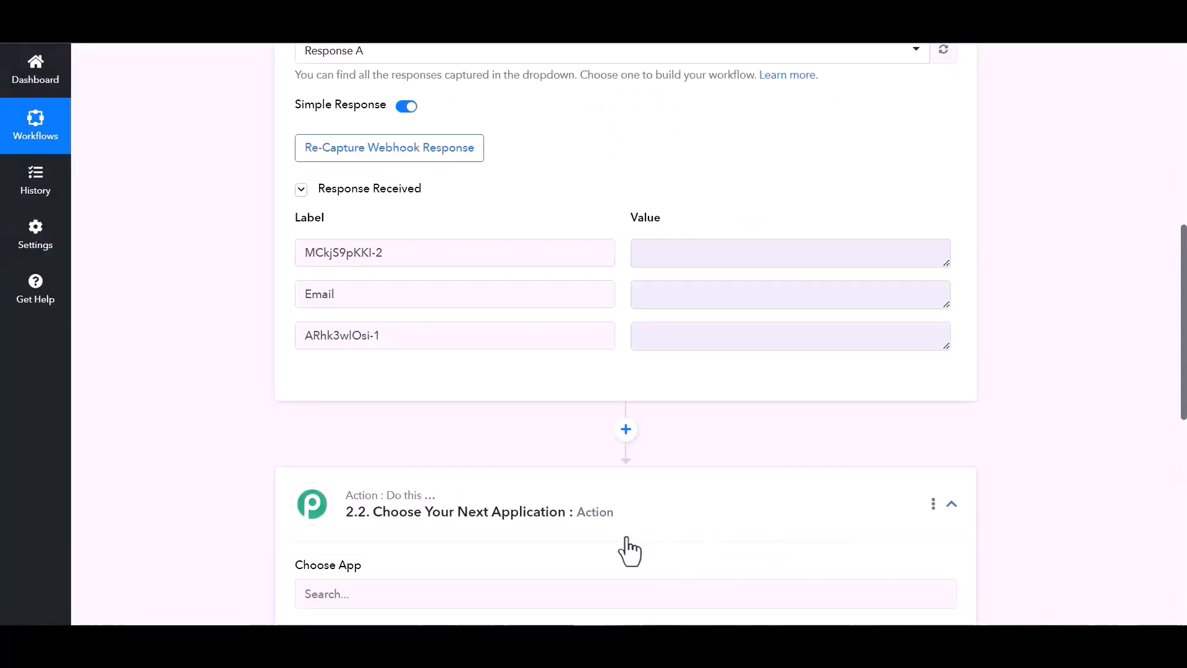
{"action": "scroll", "coordinate": [639, 551], "scroll_direction": "down", "scroll_amount": 3}
{"action": "left_click", "coordinate": [412, 441]}
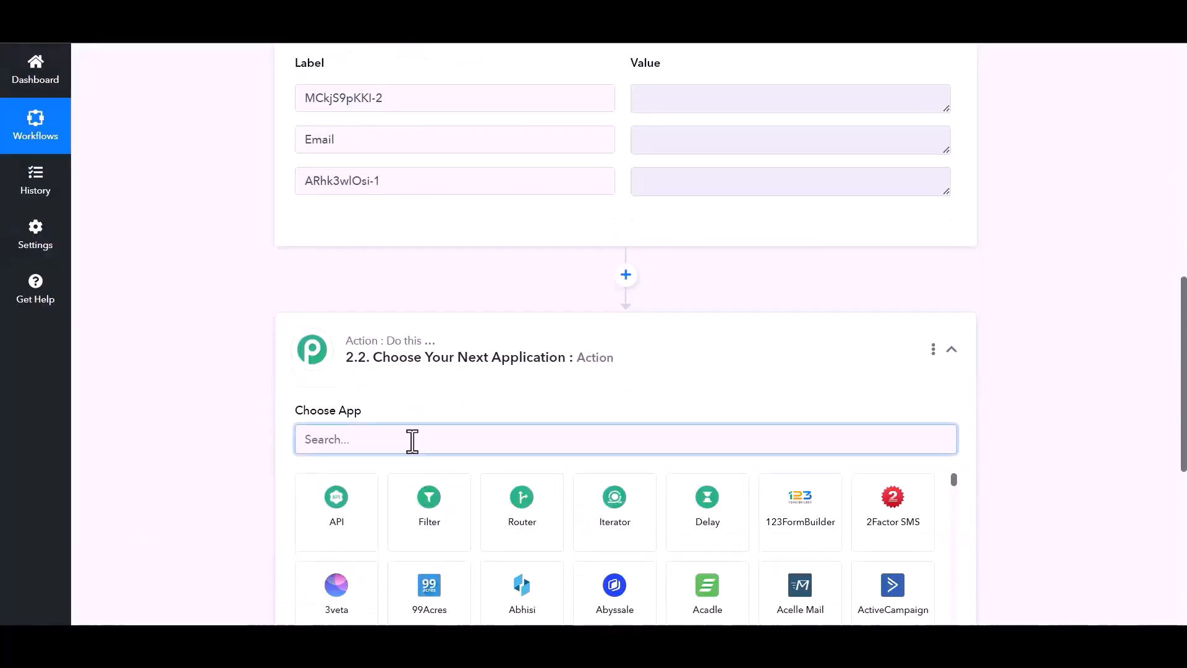
{"action": "type", "text": "air"}
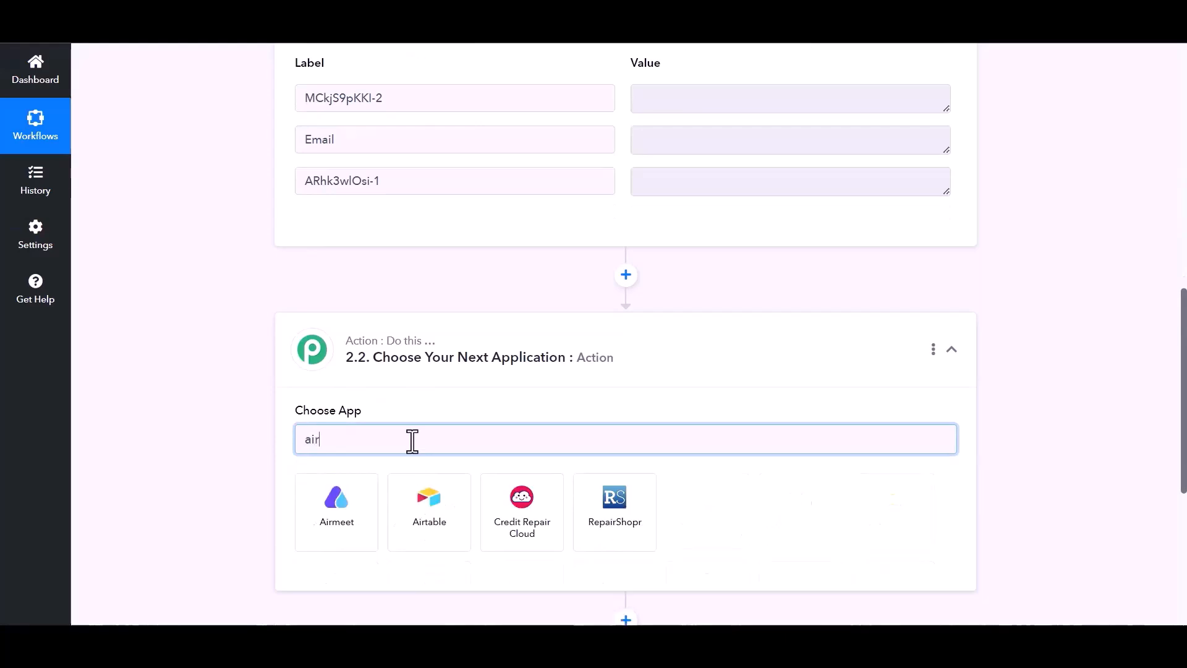
{"action": "left_click", "coordinate": [439, 544]}
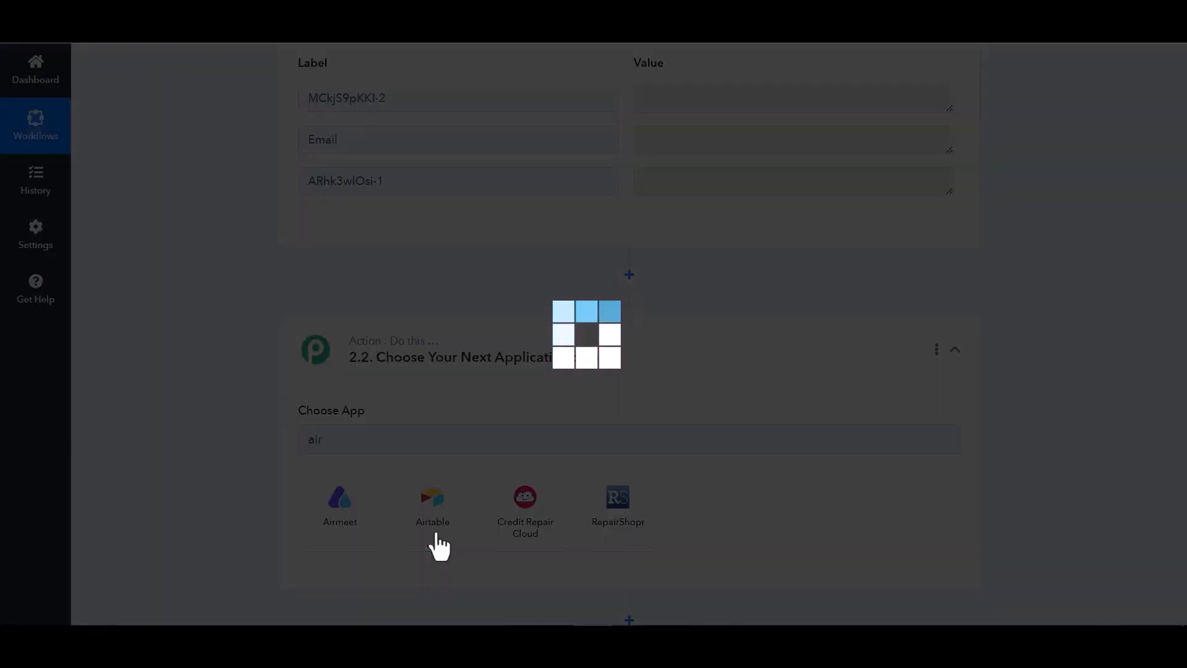
Set the Action Event to Create Record and begin adding a new Airtable token connection.
{"action": "scroll", "coordinate": [256, 405], "scroll_direction": "down", "scroll_amount": 1}
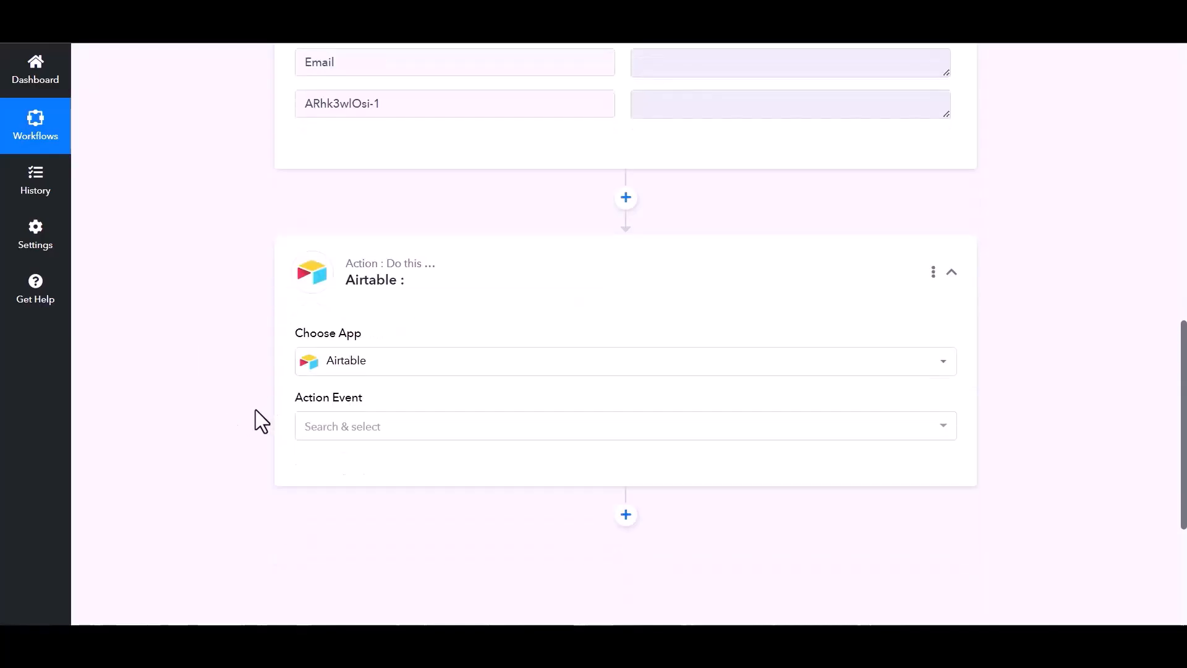
{"action": "left_click", "coordinate": [729, 427]}
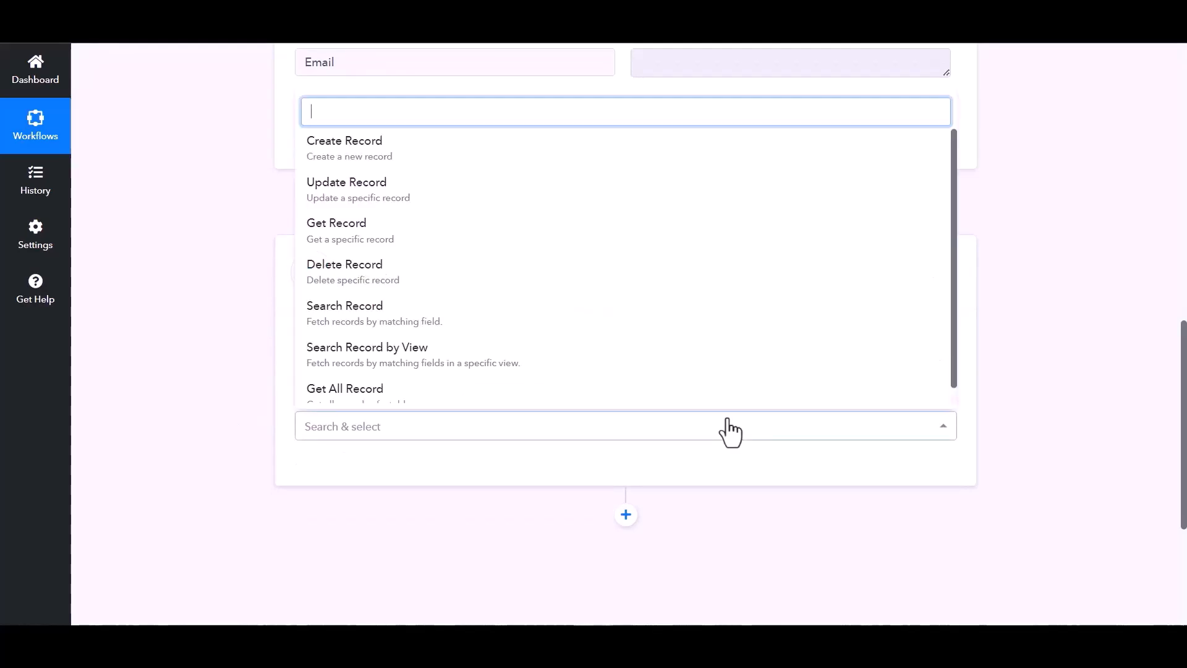
{"action": "left_click", "coordinate": [363, 149]}
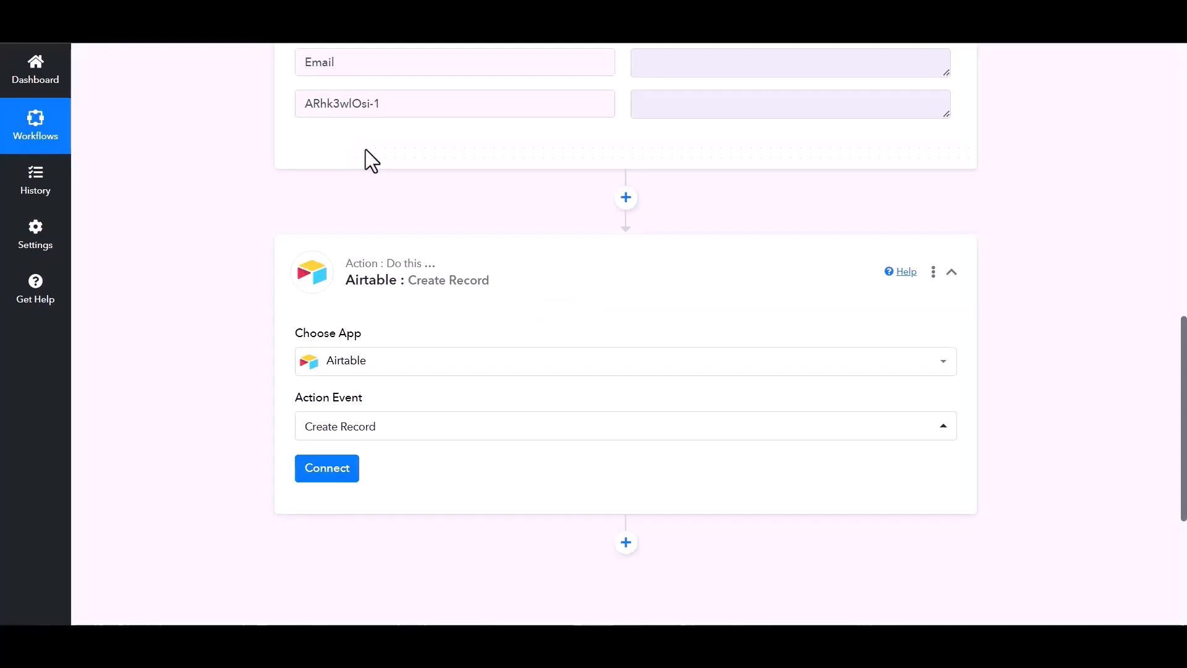
{"action": "left_click", "coordinate": [327, 470]}
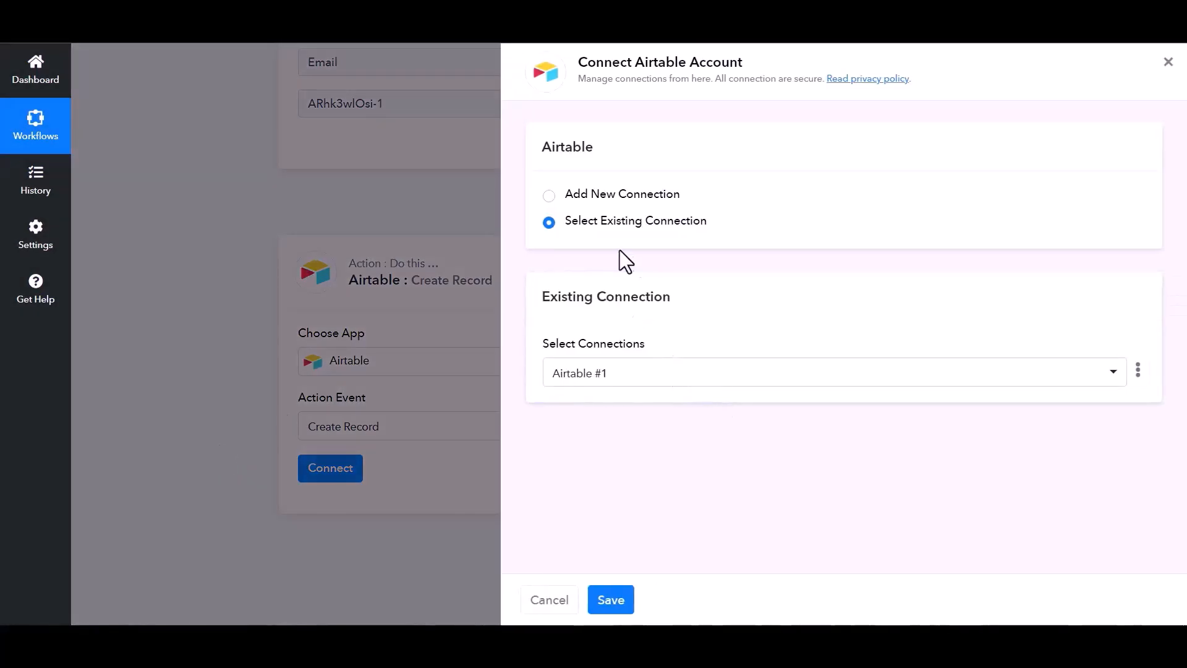
{"action": "left_click", "coordinate": [549, 197]}
{"action": "left_click", "coordinate": [628, 356]}
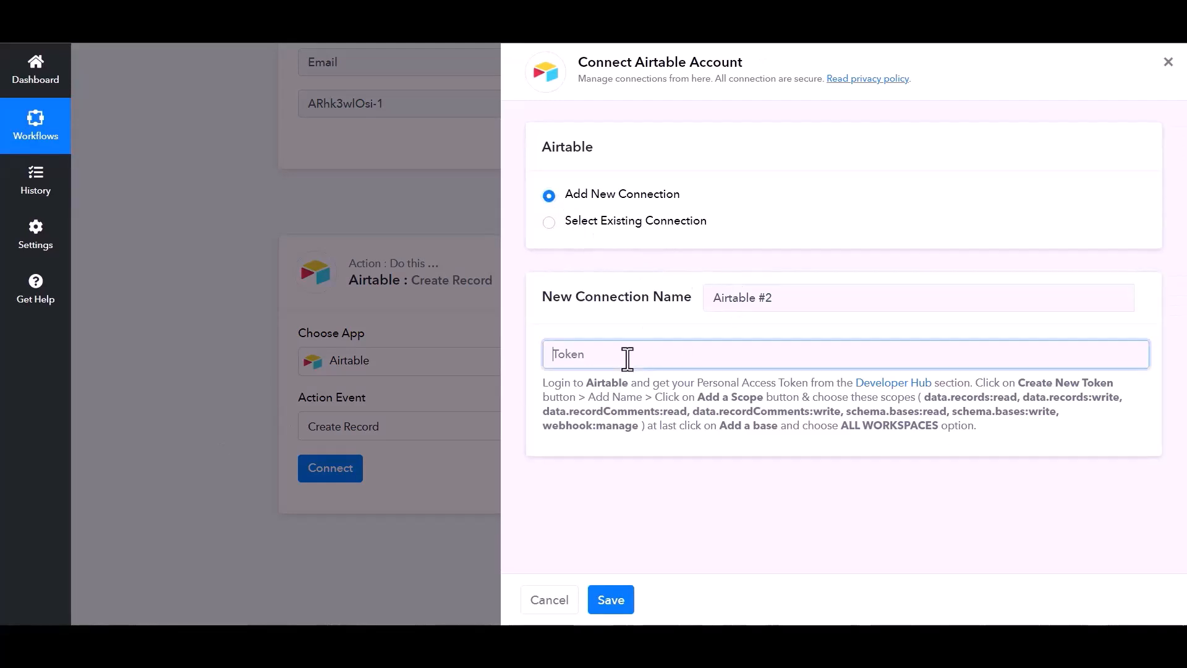
In Airtable's Developer Hub, start a new personal access token named Bit Integrations.
{"action": "left_click", "coordinate": [895, 384]}
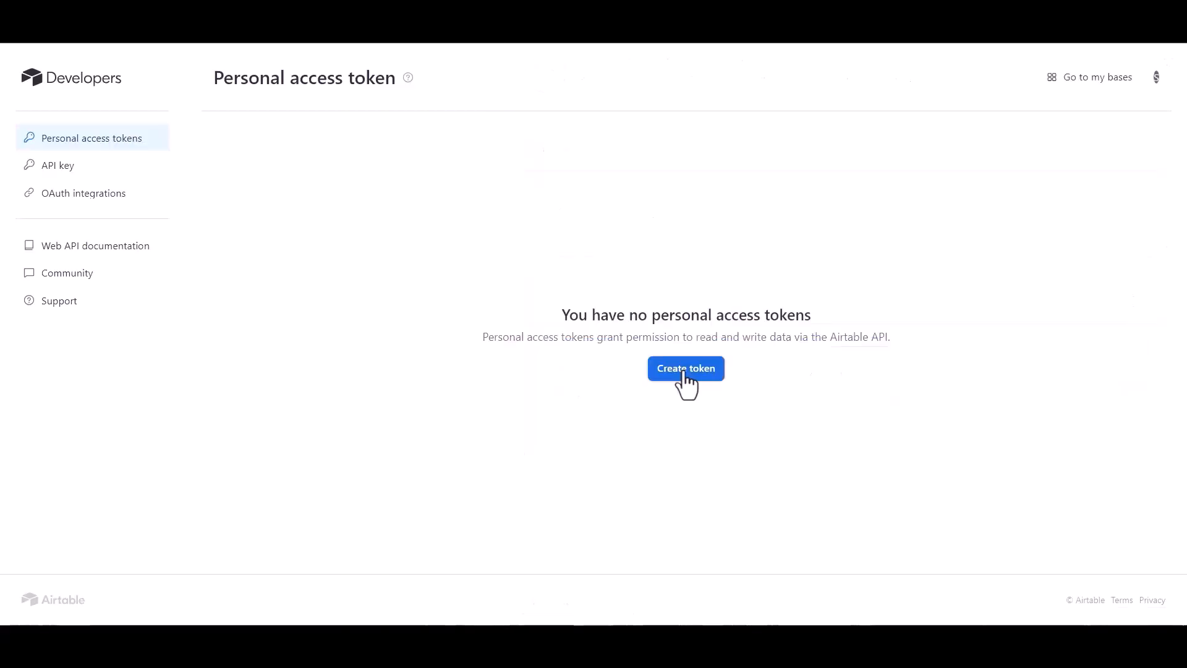
{"action": "left_click", "coordinate": [682, 370]}
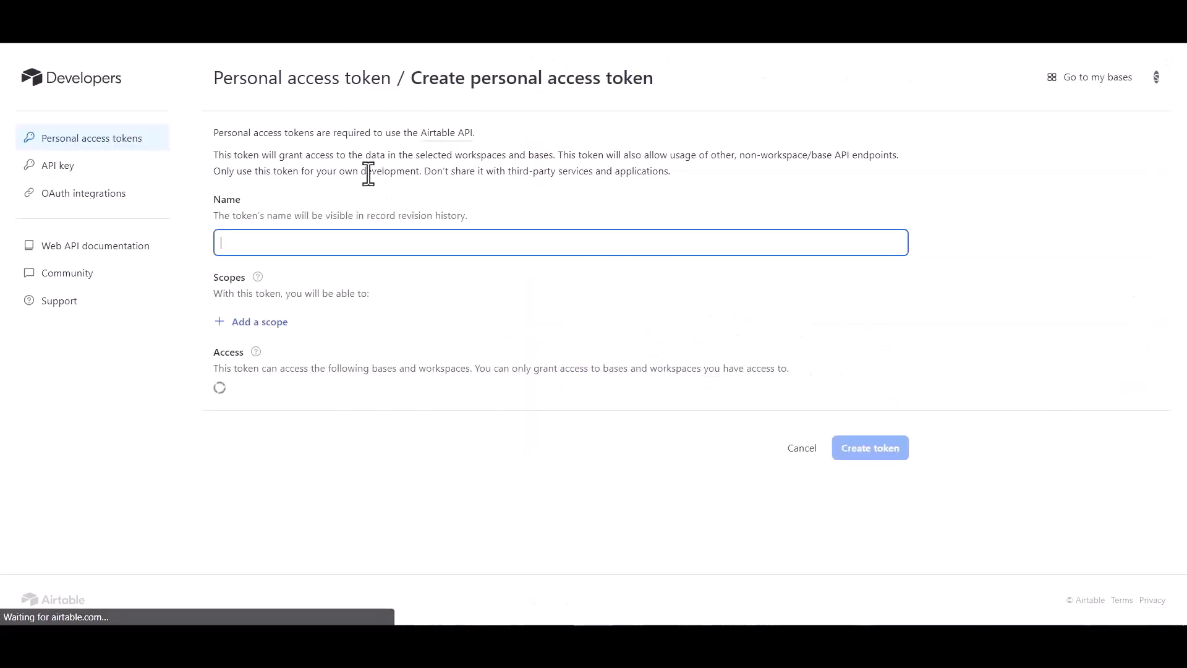
{"action": "left_click", "coordinate": [279, 246]}
{"action": "type", "text": "Bit INY"}
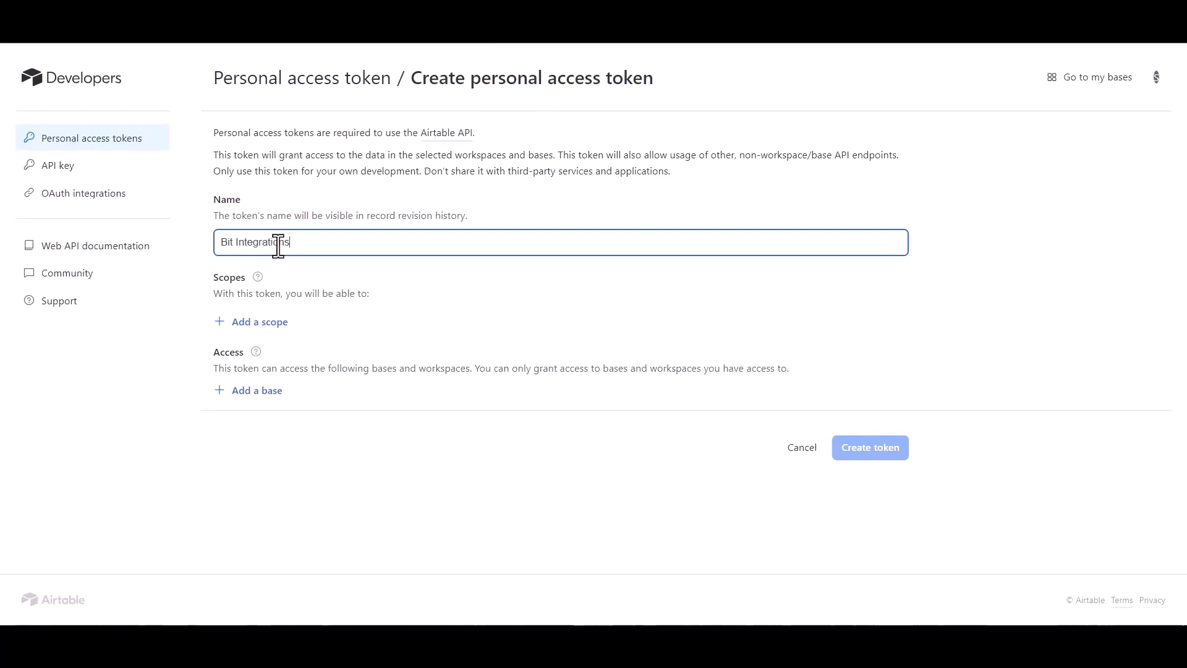
Add records, recordComments and schema.bases read/write scopes, with access to all workspaces.
{"action": "left_click", "coordinate": [260, 321]}
{"action": "left_click", "coordinate": [272, 399]}
{"action": "left_click", "coordinate": [266, 357]}
{"action": "left_click", "coordinate": [279, 442]}
{"action": "left_click", "coordinate": [265, 394]}
{"action": "left_click", "coordinate": [279, 486]}
{"action": "left_click", "coordinate": [291, 303]}
{"action": "left_click", "coordinate": [260, 529]}
{"action": "left_click", "coordinate": [298, 372]}
{"action": "left_click", "coordinate": [272, 460]}
{"action": "left_click", "coordinate": [286, 363]}
{"action": "left_click", "coordinate": [268, 494]}
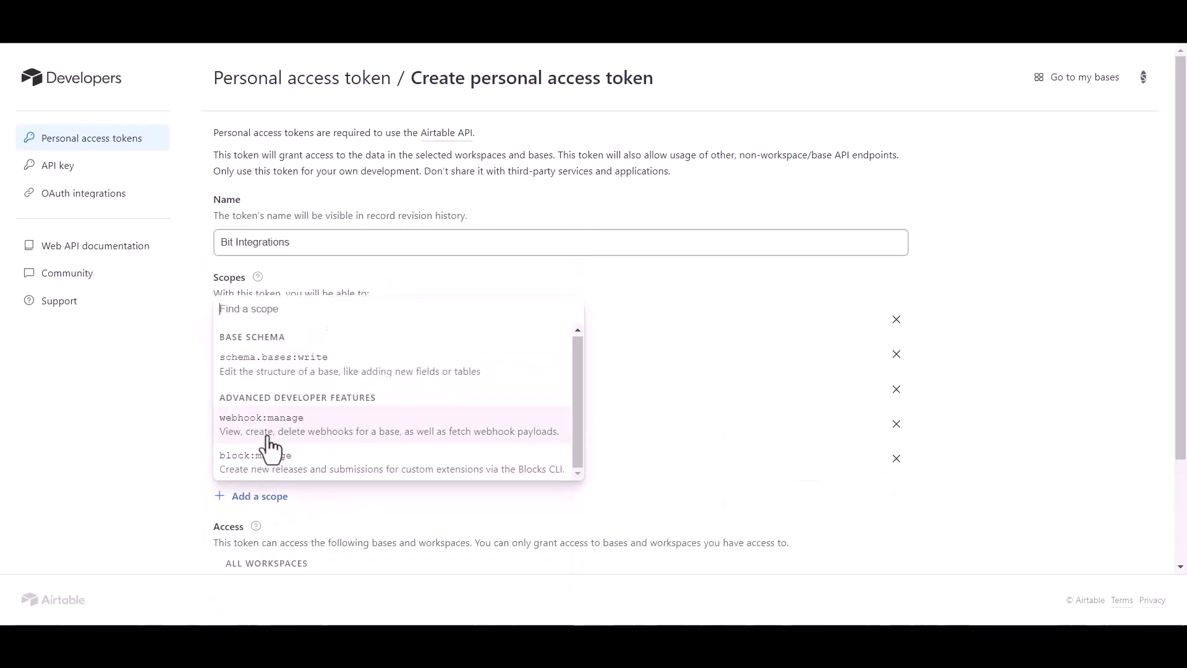
{"action": "left_click", "coordinate": [297, 357]}
{"action": "scroll", "coordinate": [371, 476], "scroll_direction": "down", "scroll_amount": 3}
Create the token, copy it, and paste it into Pabbly's Airtable connection token field.
{"action": "left_click", "coordinate": [877, 540]}
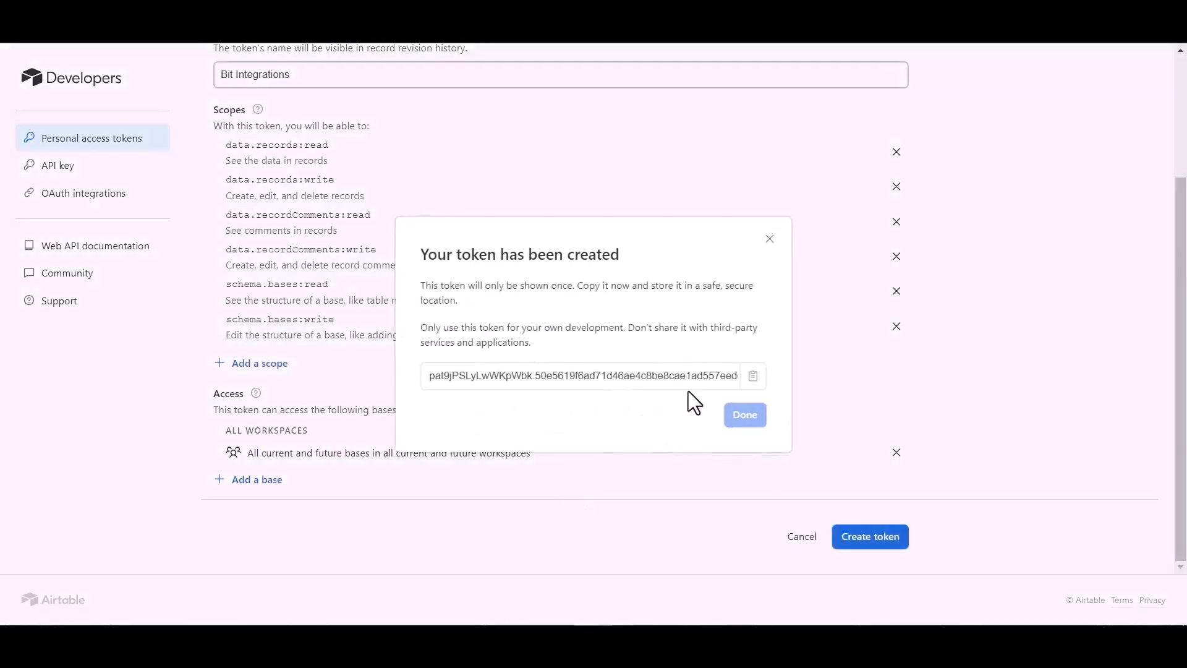
{"action": "left_click", "coordinate": [753, 376]}
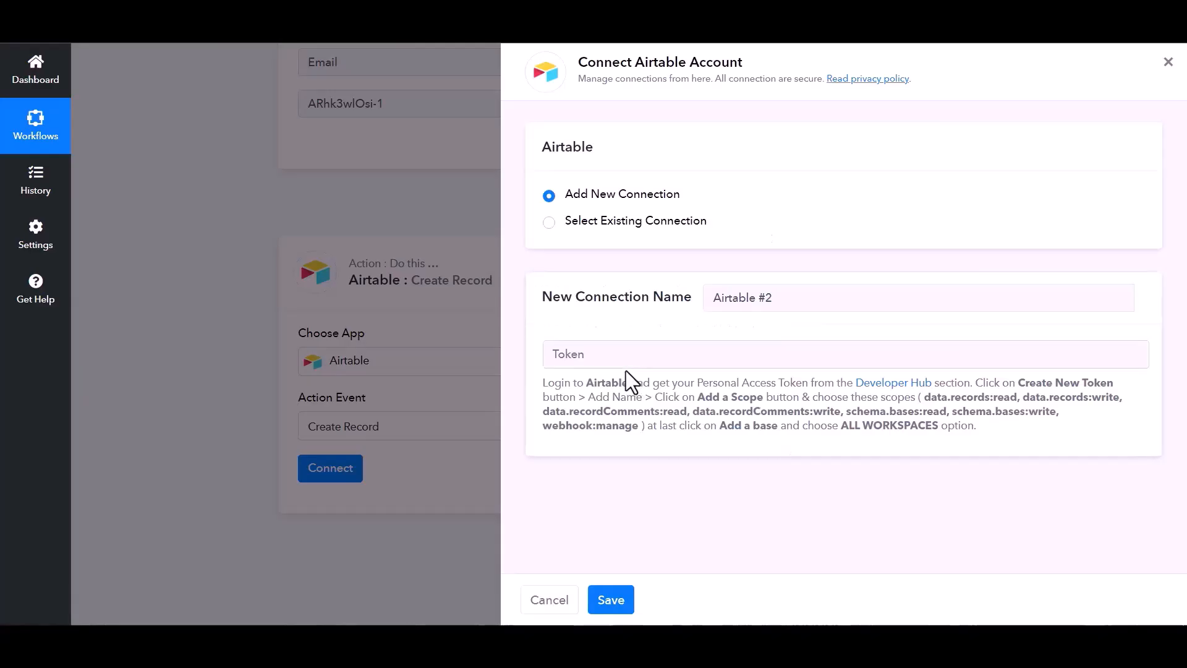
{"action": "left_click", "coordinate": [615, 350]}
{"action": "key", "text": "ctrl+v"}
Save the new Airtable connection and map the webhook's MCkjS9pKKI-2 value into Name.
{"action": "left_click", "coordinate": [619, 603]}
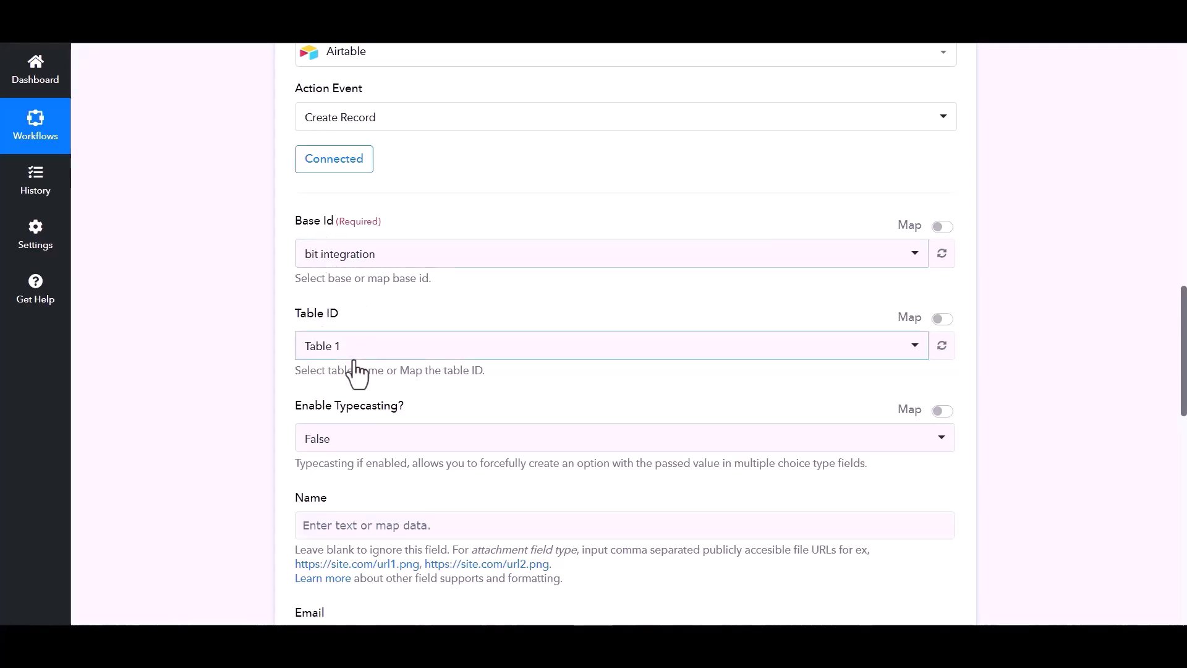
{"action": "scroll", "coordinate": [507, 470], "scroll_direction": "down", "scroll_amount": 1}
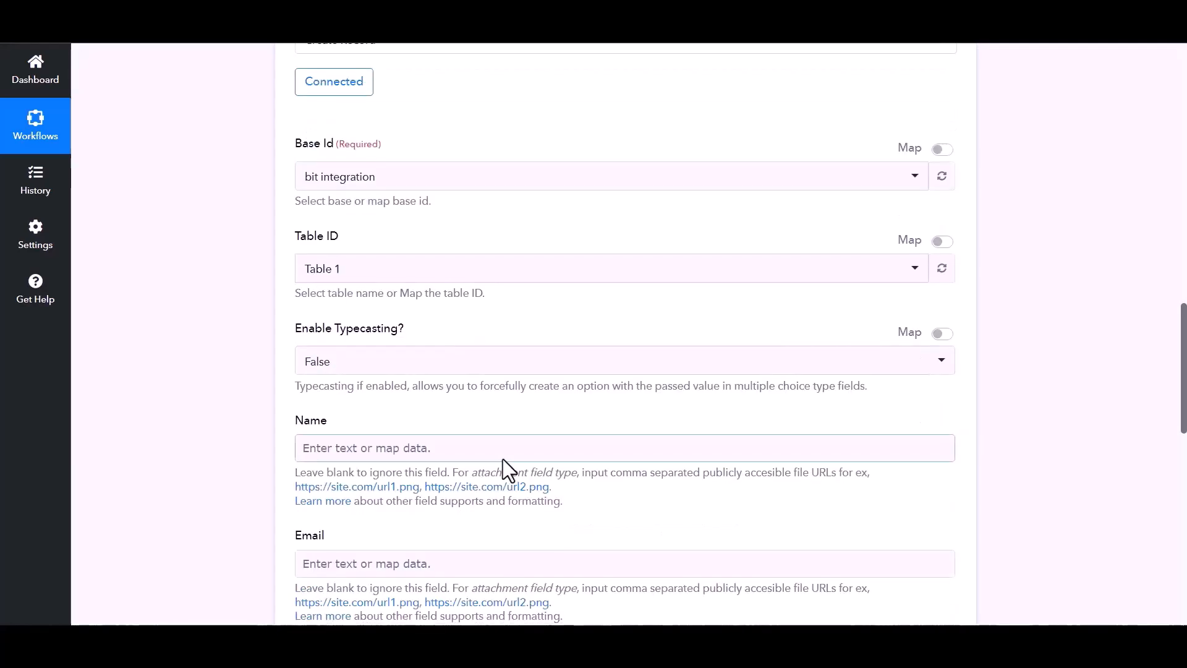
{"action": "left_click", "coordinate": [503, 450]}
{"action": "scroll", "coordinate": [511, 488], "scroll_direction": "down", "scroll_amount": 2}
{"action": "left_click", "coordinate": [499, 424]}
{"action": "left_click", "coordinate": [368, 443]}
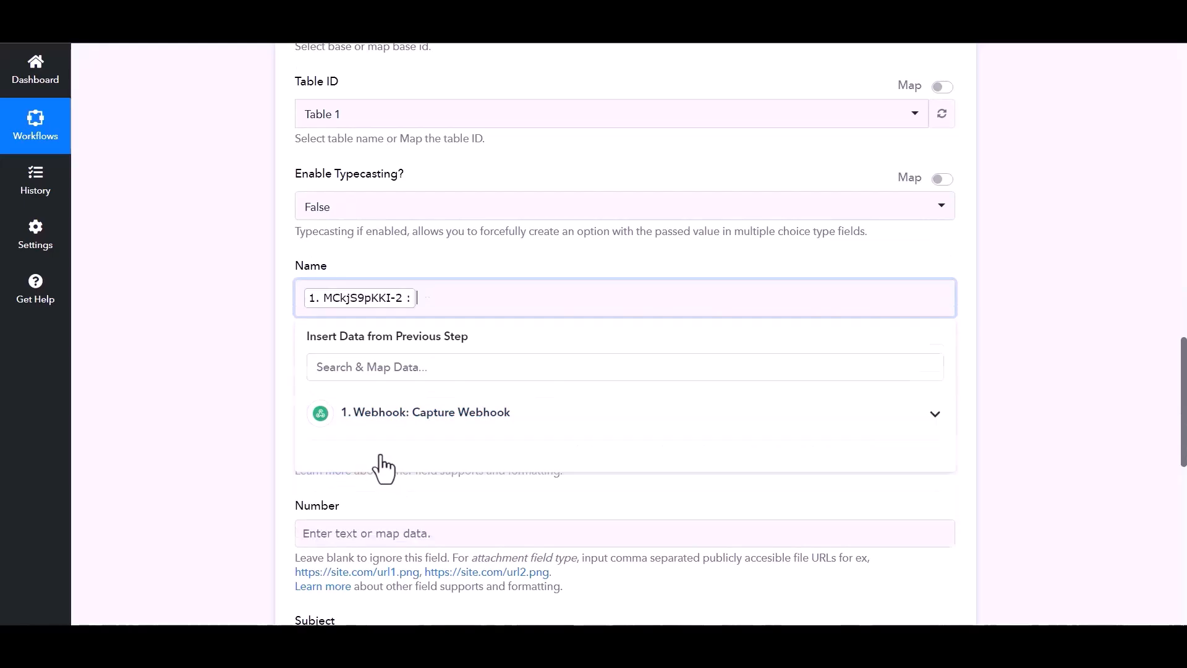
Map the webhook Email value into Email and the third webhook field into Number, then save.
{"action": "left_click", "coordinate": [386, 420]}
{"action": "left_click", "coordinate": [346, 529]}
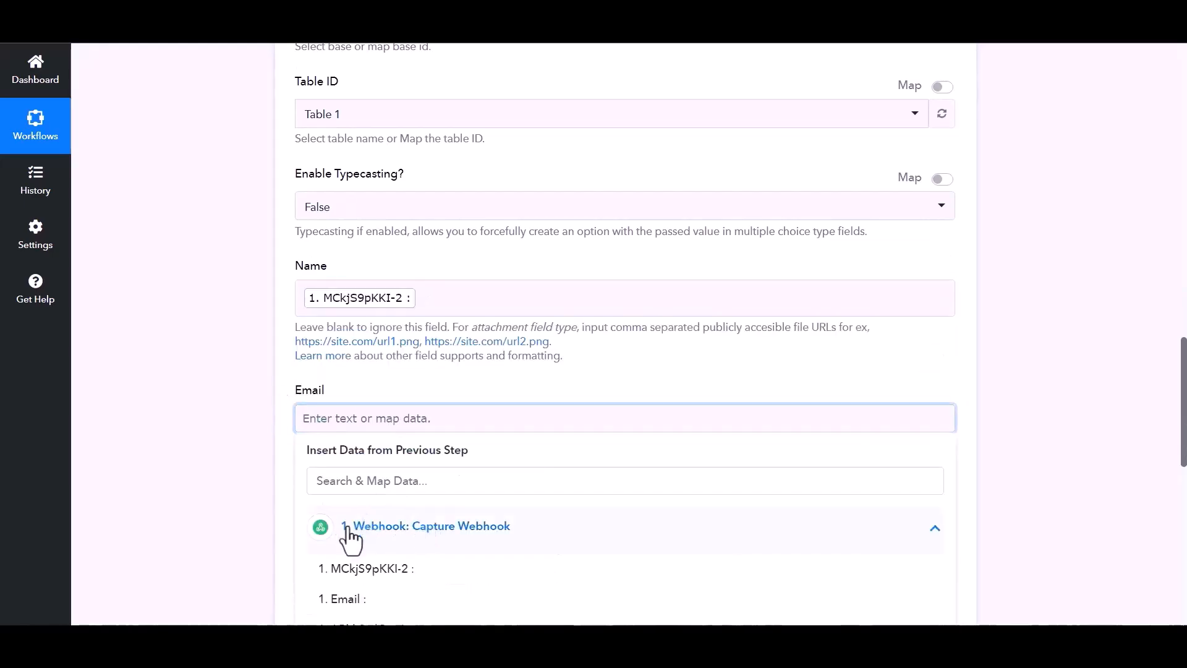
{"action": "left_click", "coordinate": [344, 599]}
{"action": "scroll", "coordinate": [377, 519], "scroll_direction": "down", "scroll_amount": 1}
{"action": "left_click", "coordinate": [420, 469]}
{"action": "scroll", "coordinate": [423, 452], "scroll_direction": "down", "scroll_amount": 3}
{"action": "left_click", "coordinate": [433, 344]}
{"action": "left_click", "coordinate": [379, 447]}
{"action": "scroll", "coordinate": [266, 464], "scroll_direction": "down", "scroll_amount": 4}
{"action": "left_click", "coordinate": [477, 405]}
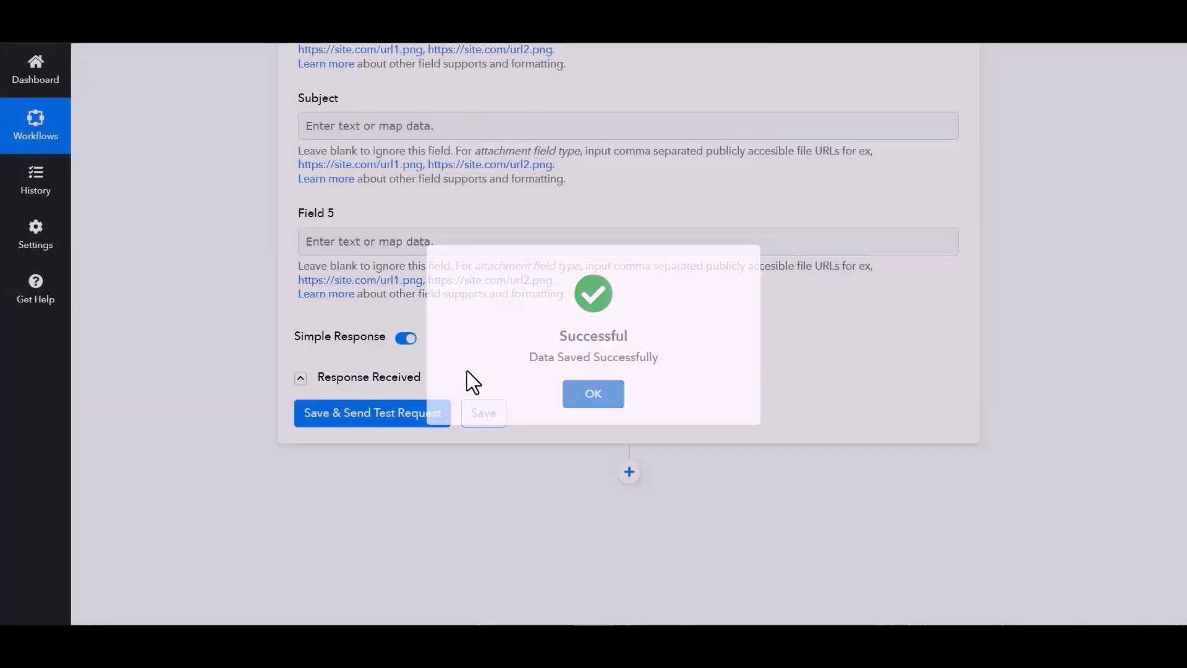
Enter Bit Integrations as the name and a support email address on the contact form.
{"action": "type", "text": "Bit Integrations"}
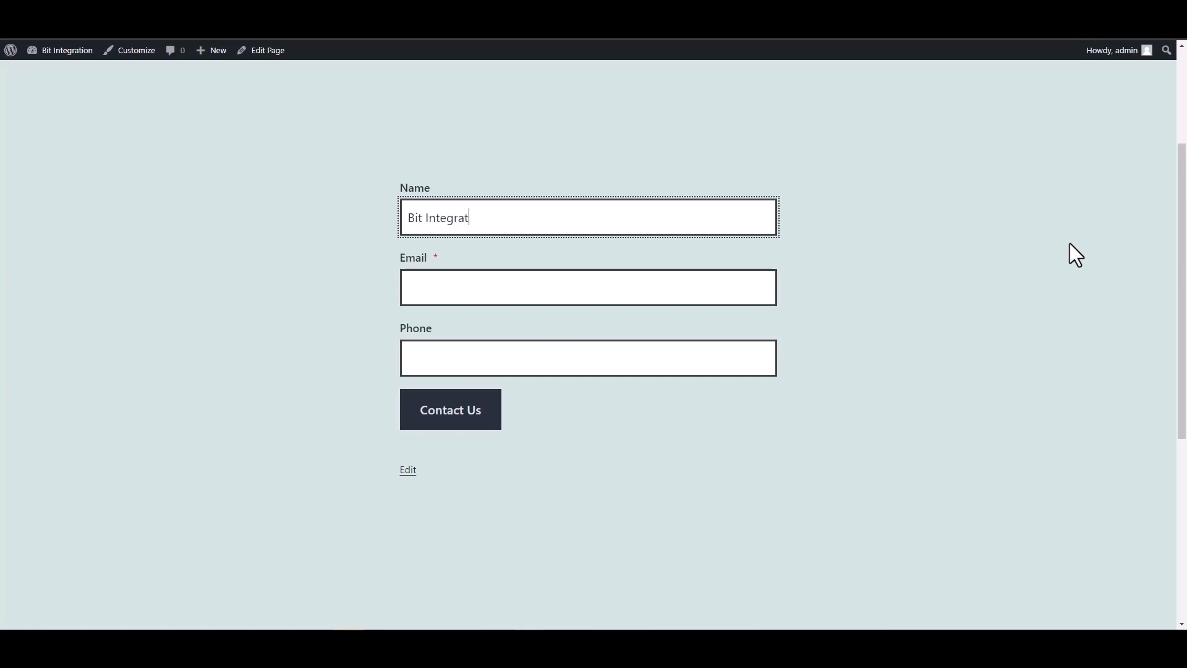
{"action": "left_click", "coordinate": [726, 287]}
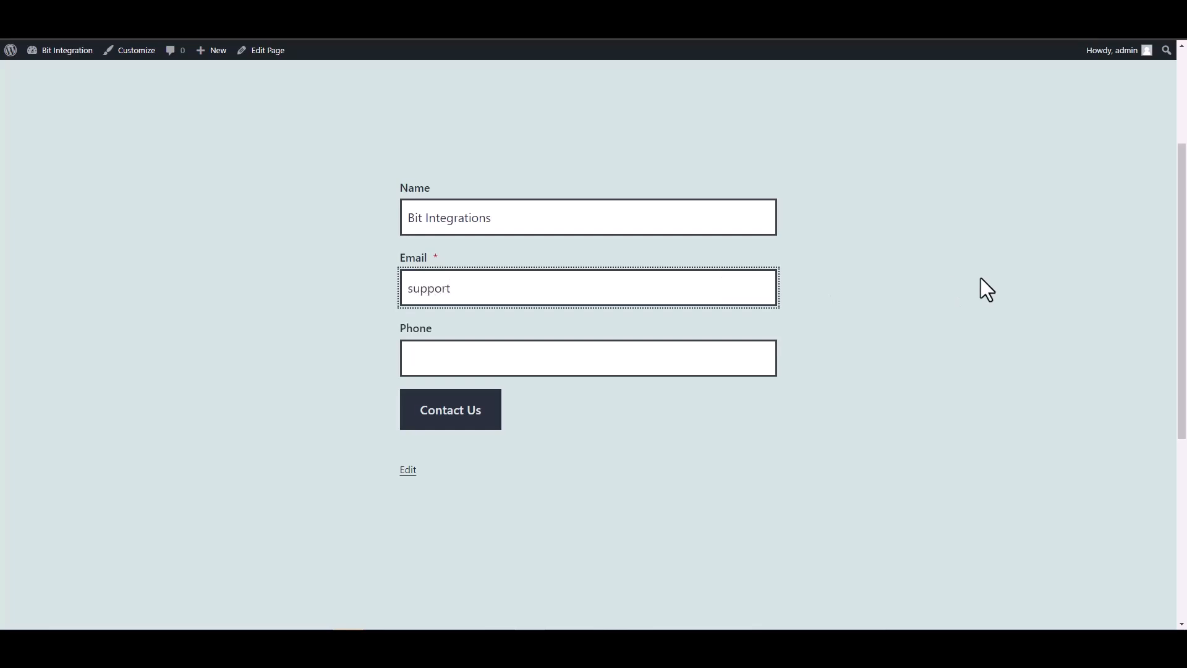
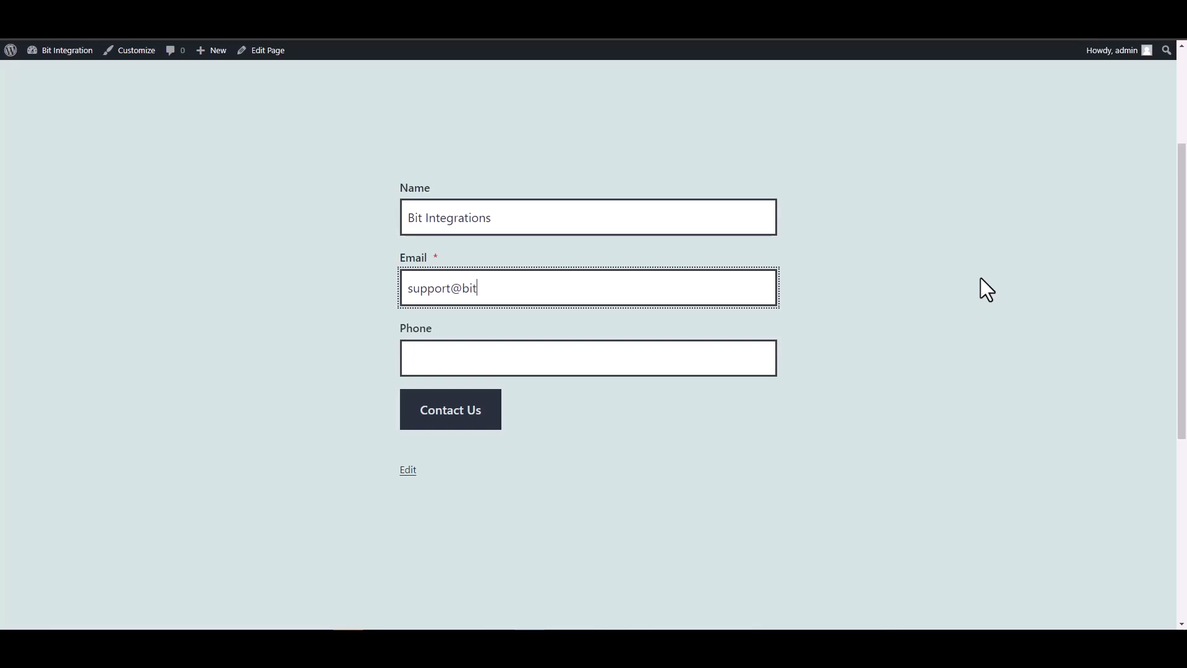
{"action": "key", "text": "Tab"}
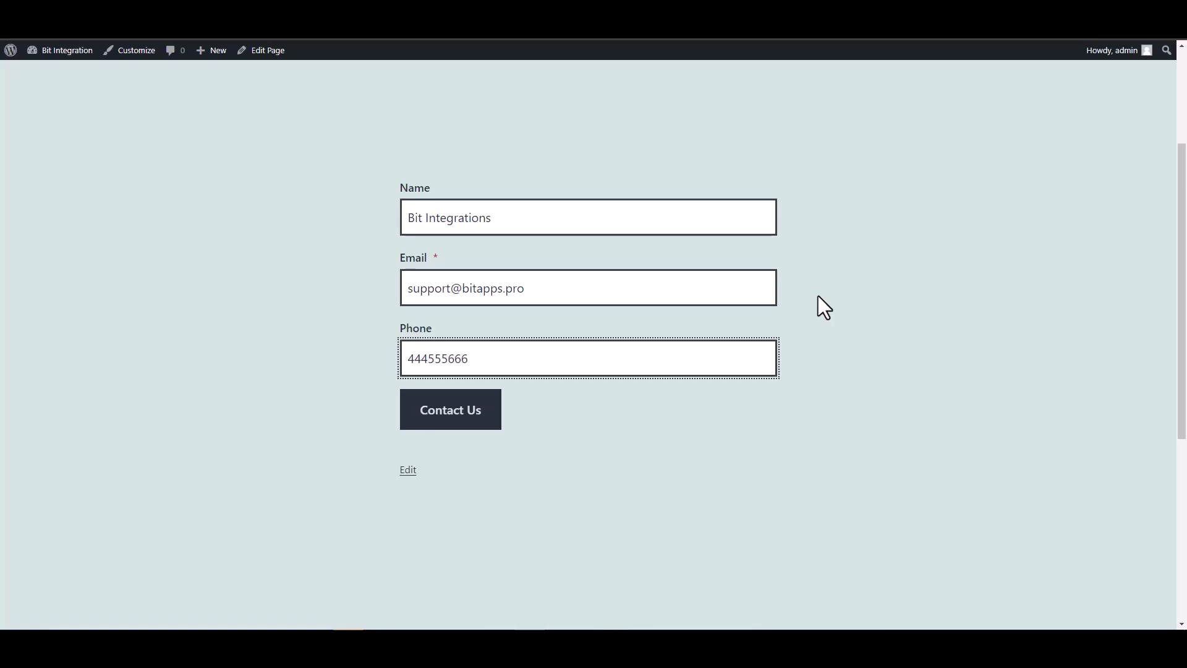
{"action": "scroll", "coordinate": [755, 365], "scroll_direction": "down", "scroll_amount": 2}
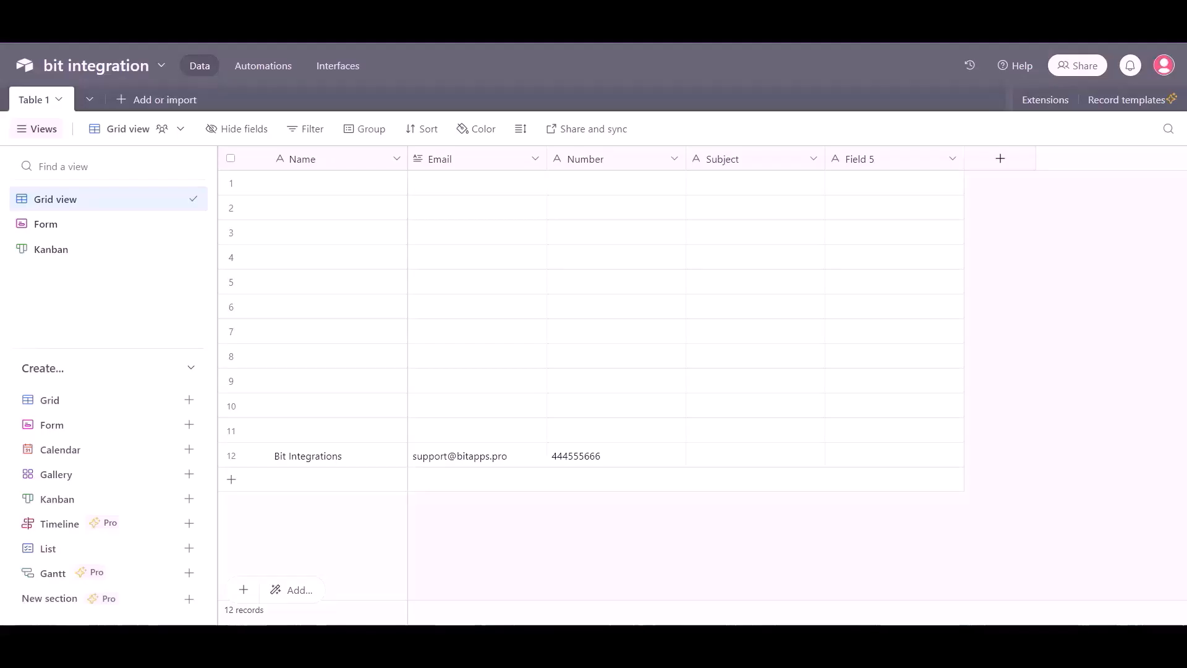